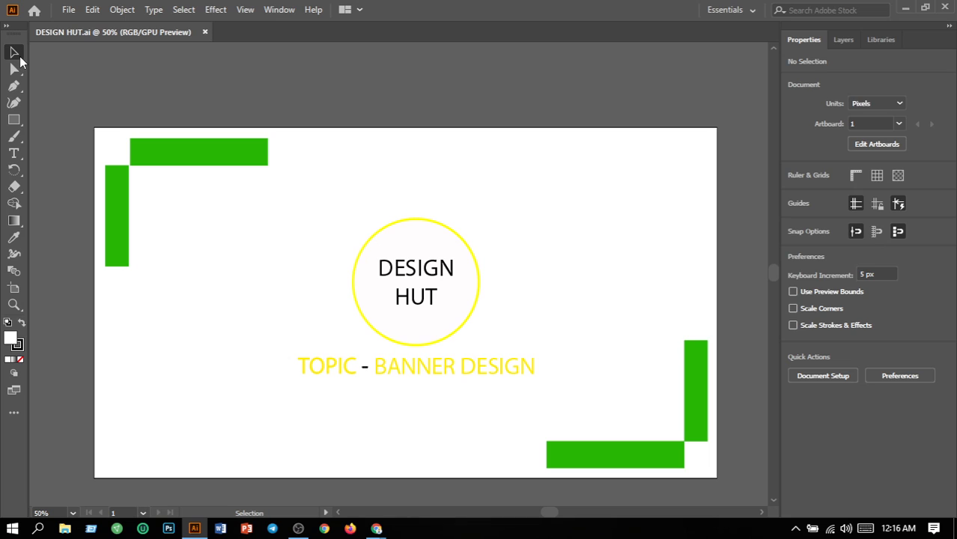
Delete the green bars in the upper-left and lower-right corners of the artboard
click(210, 161)
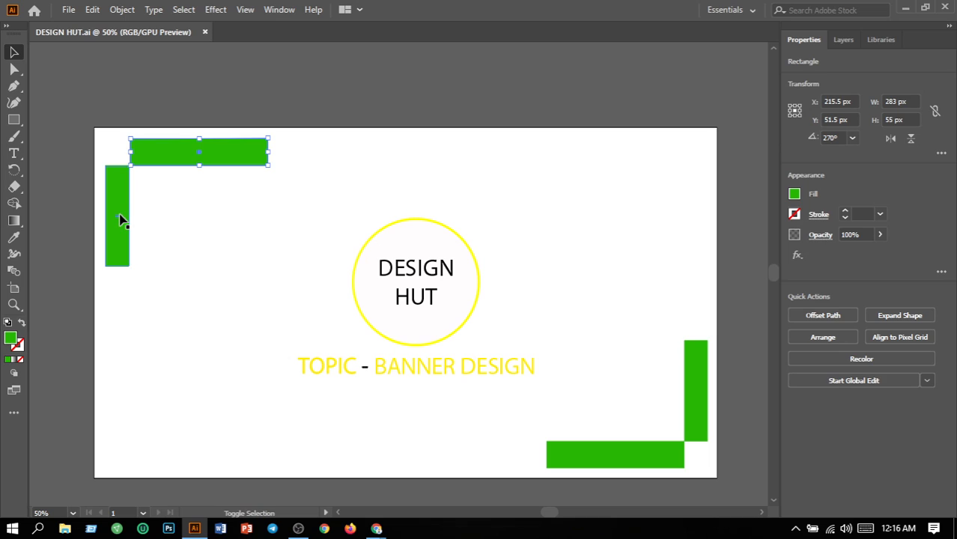
shift+click(120, 220)
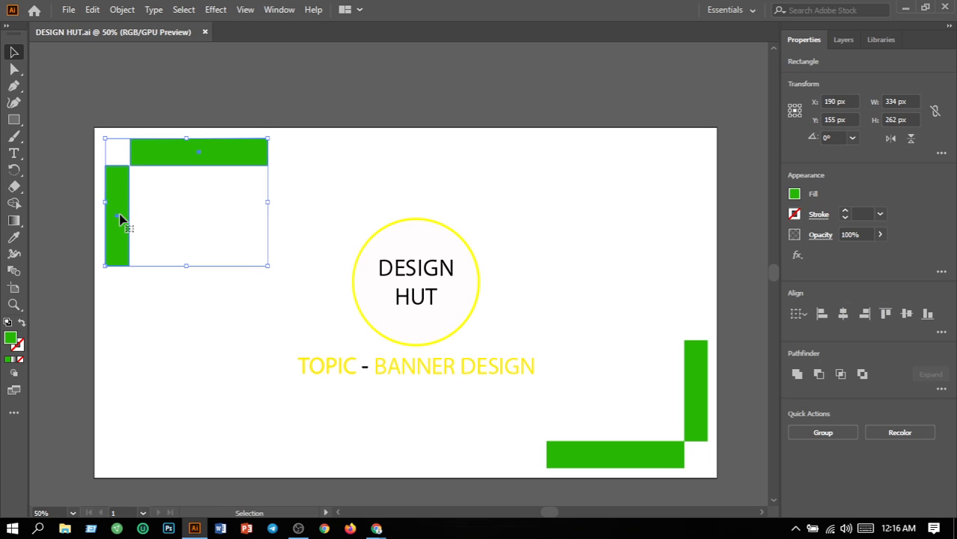
key(Delete)
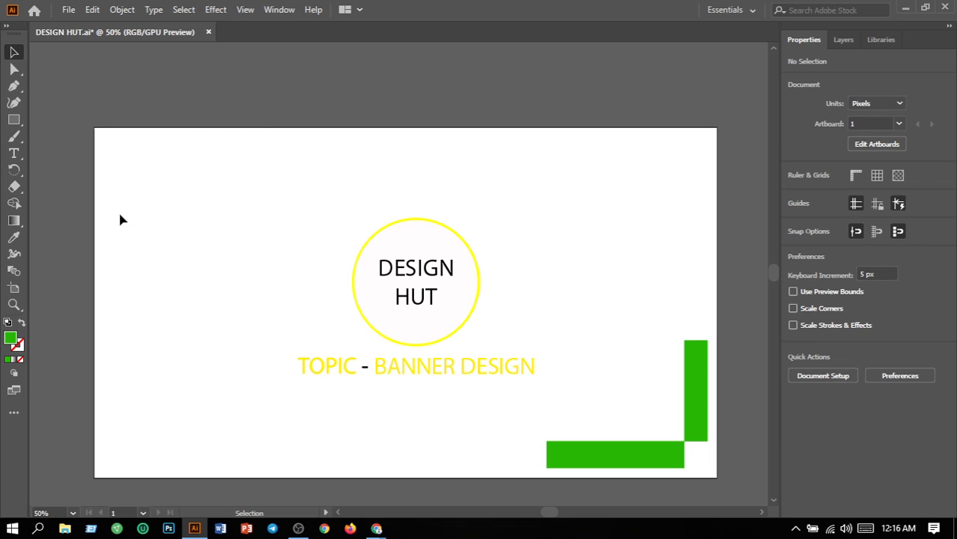
click(698, 416)
shift+click(652, 466)
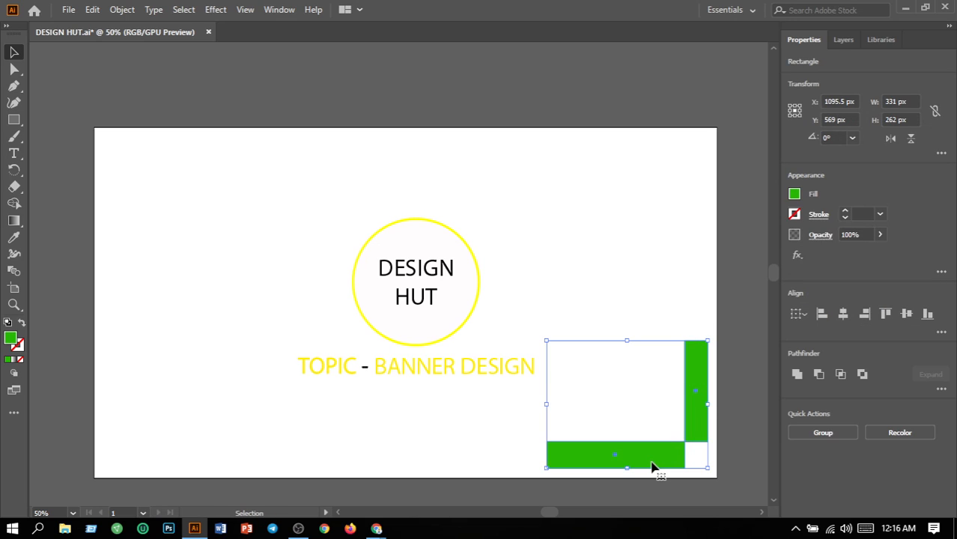
key(Delete)
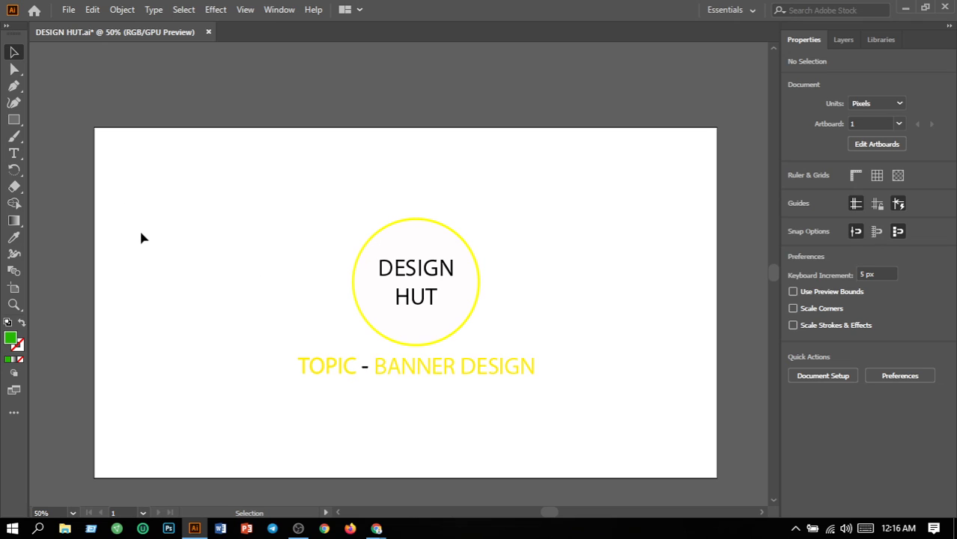
Draw a straight horizontal line about 190 px long near the artboard's upper-left corner with the Pen tool
click(14, 87)
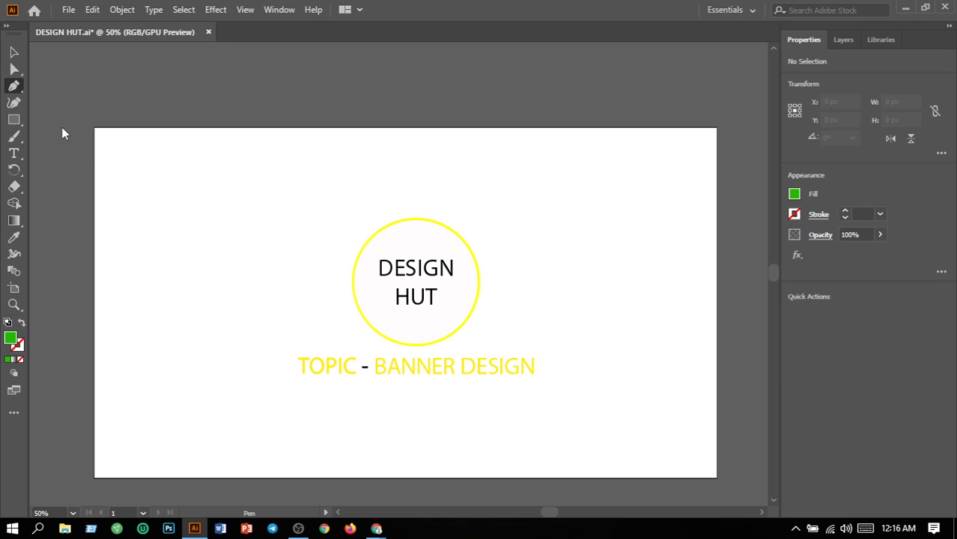
click(113, 146)
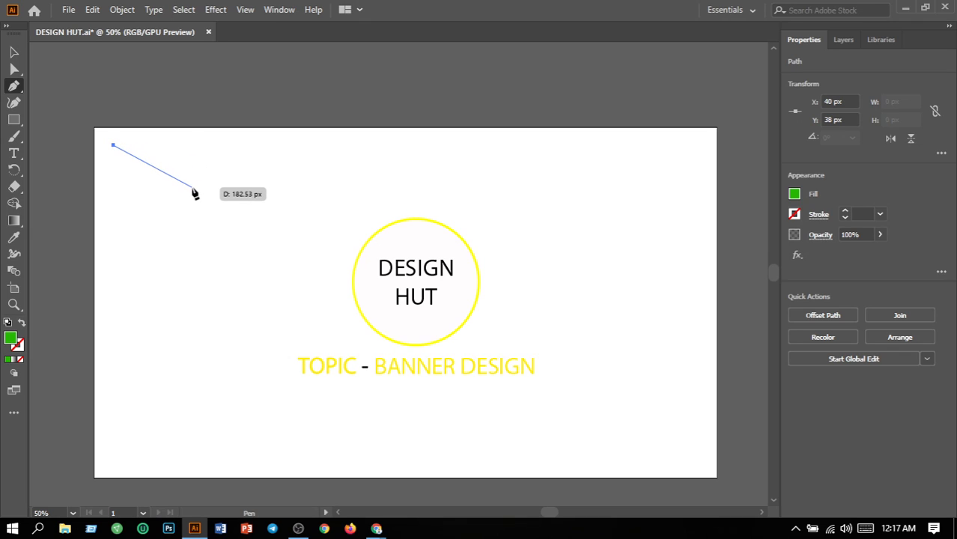
key(ctrl+z)
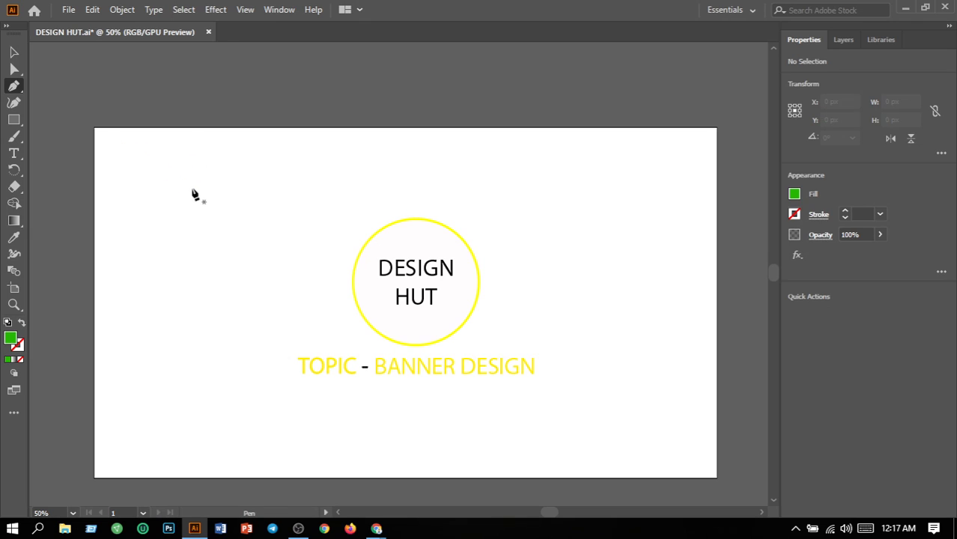
click(206, 149)
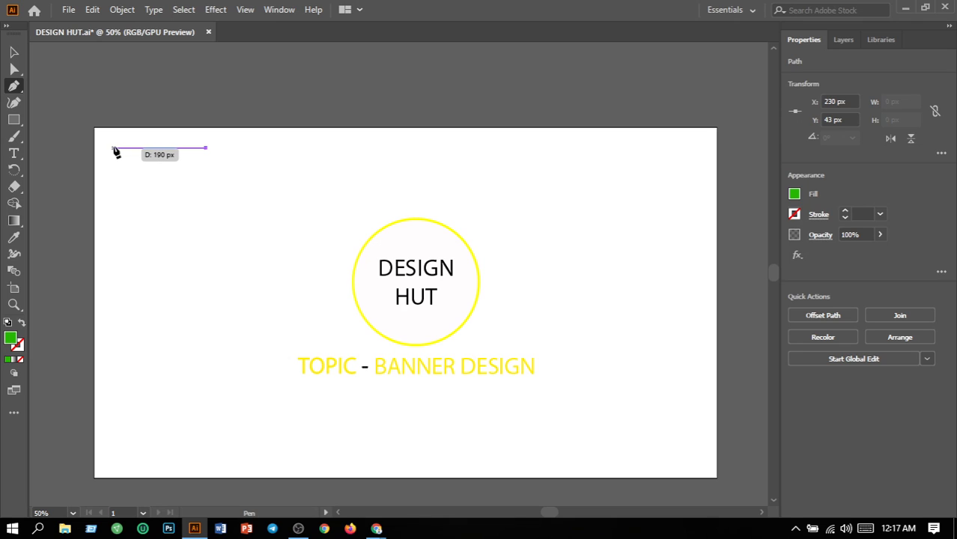
click(113, 148)
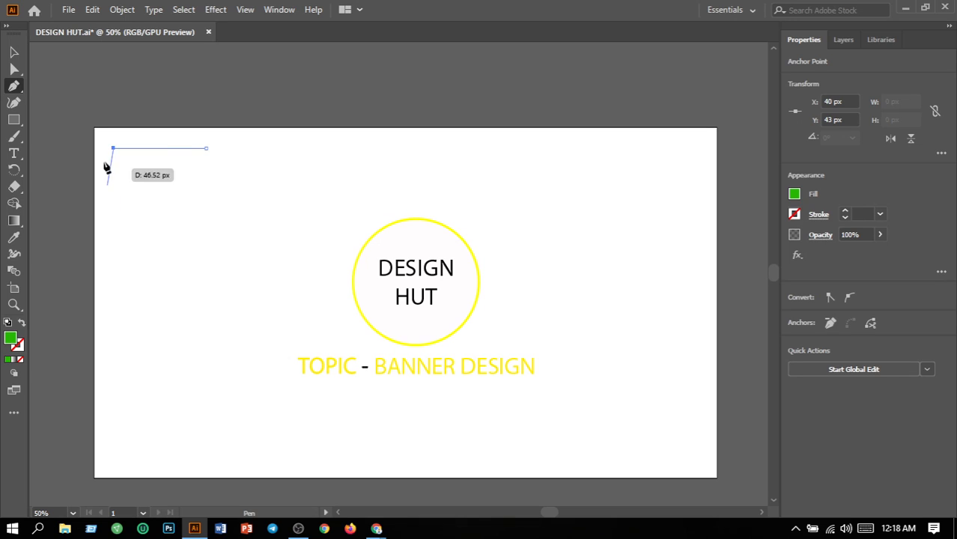
click(15, 52)
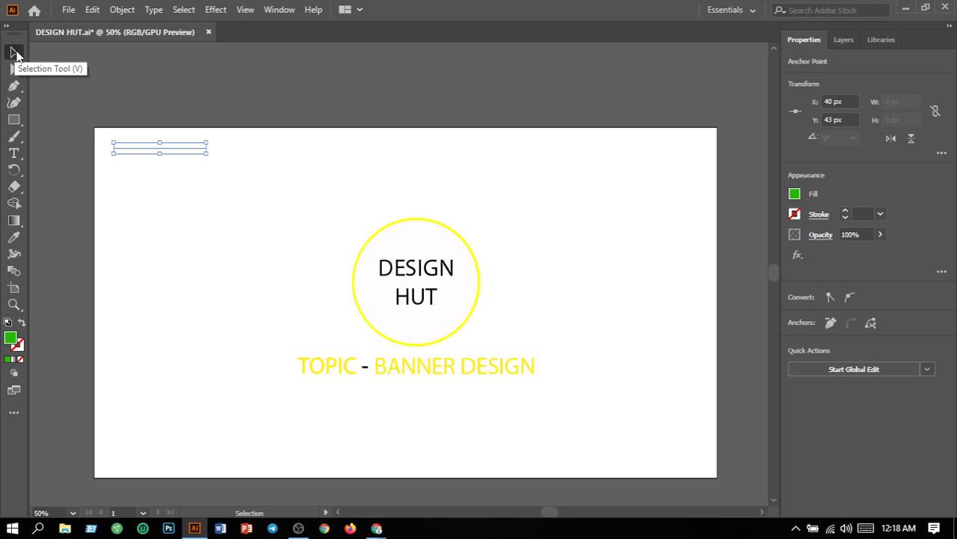
Give the new horizontal line a 1 pt stroke
click(880, 216)
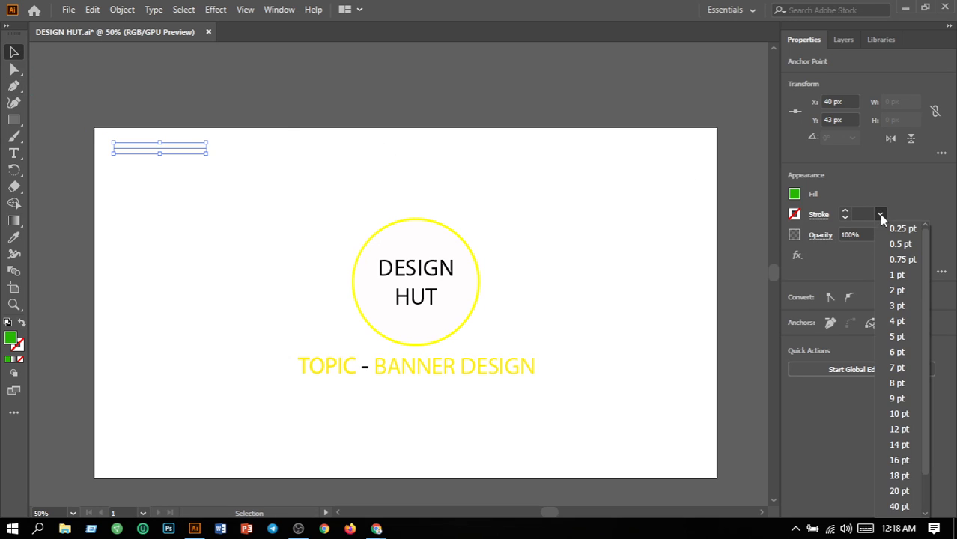
click(893, 275)
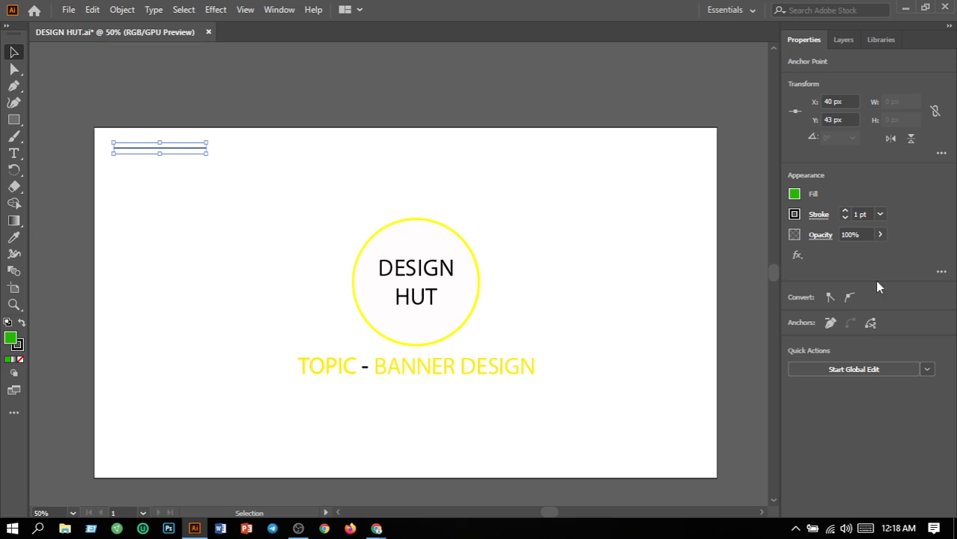
click(218, 159)
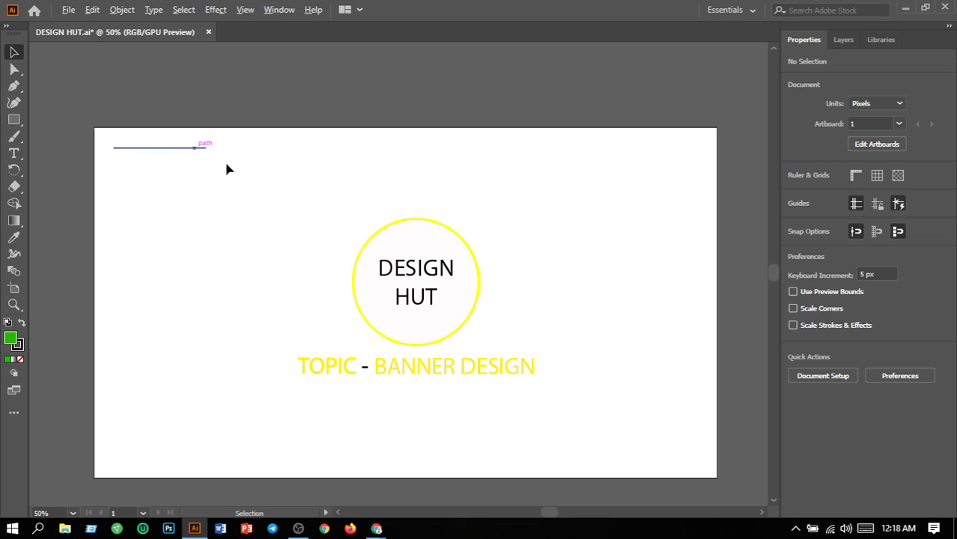
Duplicate the line, rotate the copy to 90°, and place it running down from the original's left end
alt+drag(206, 147, 258, 174)
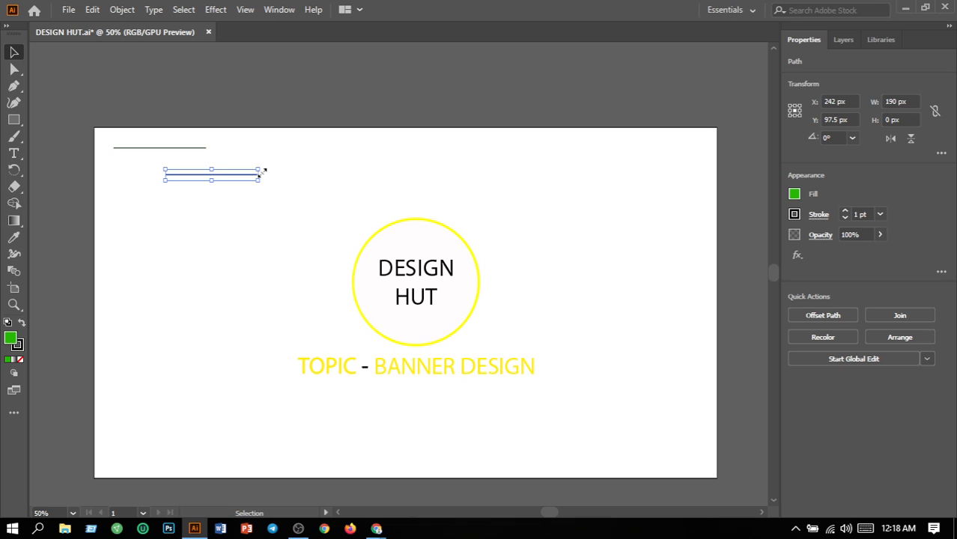
click(855, 141)
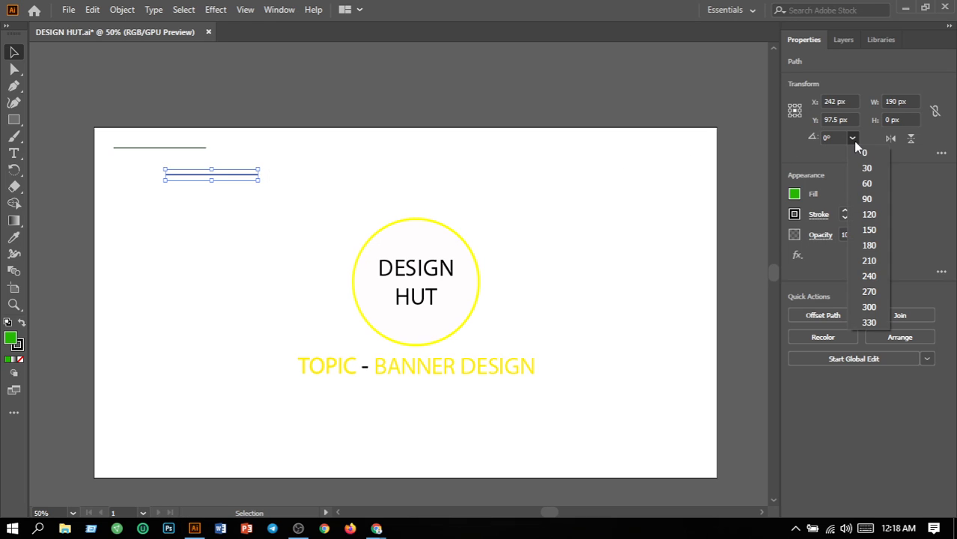
click(866, 200)
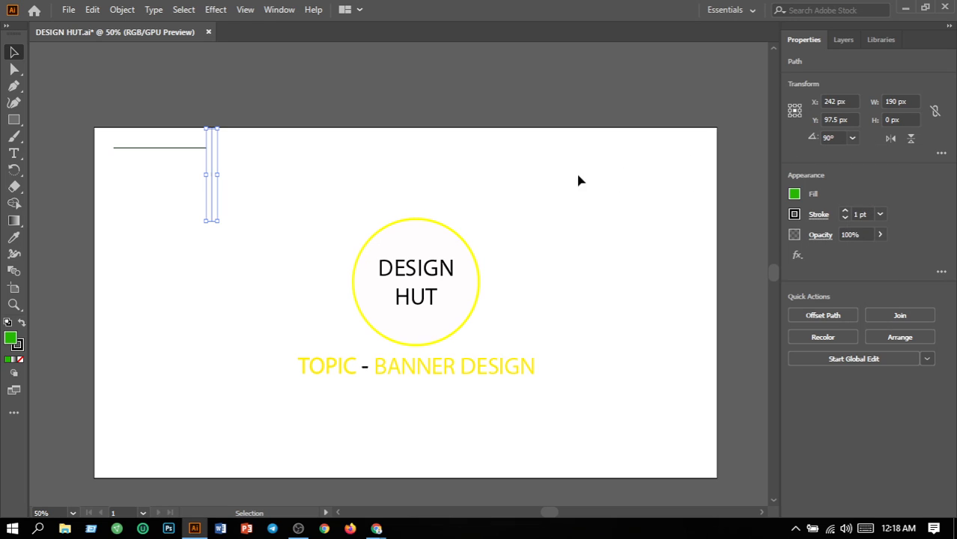
click(276, 188)
drag(213, 188, 116, 206)
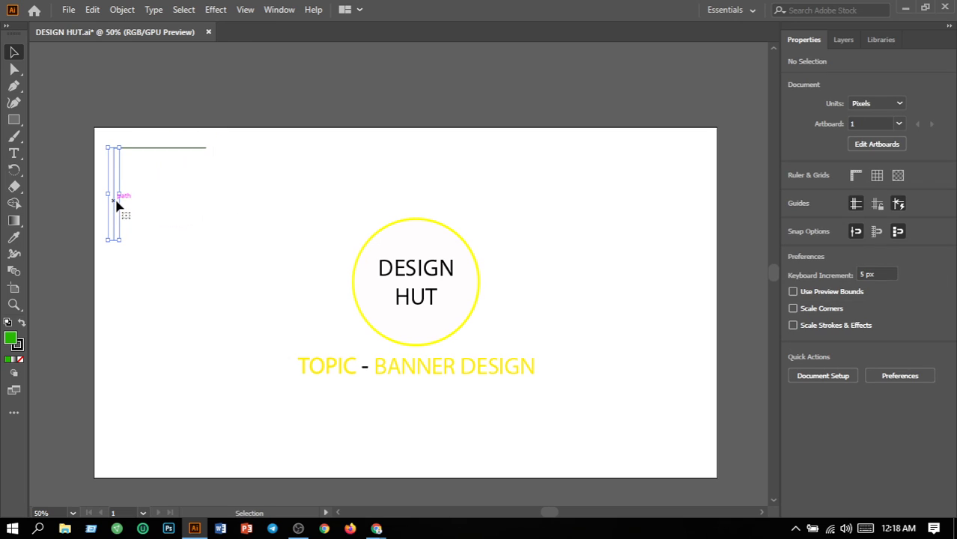
click(182, 223)
Group the horizontal and vertical lines that form the upper-left corner
click(122, 10)
click(405, 153)
drag(137, 181, 138, 178)
click(124, 11)
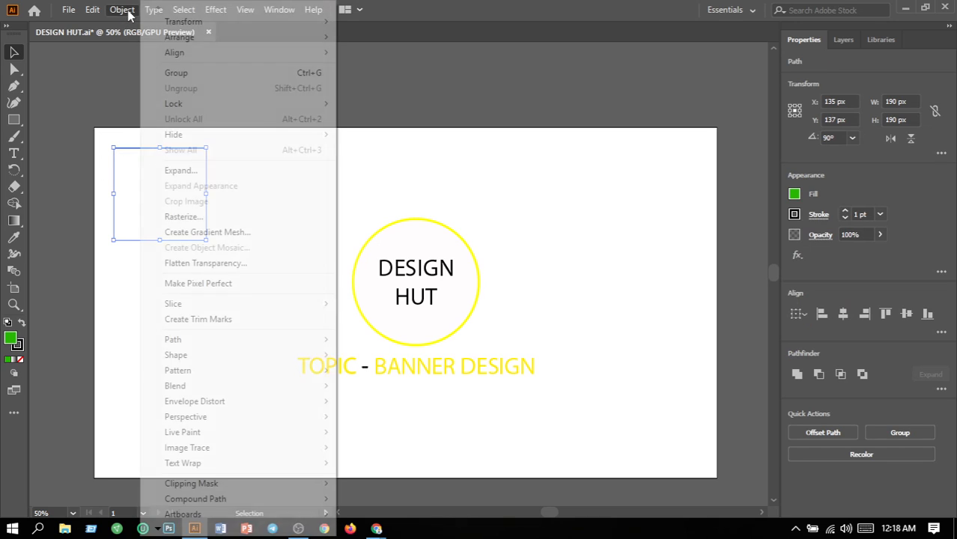
click(177, 73)
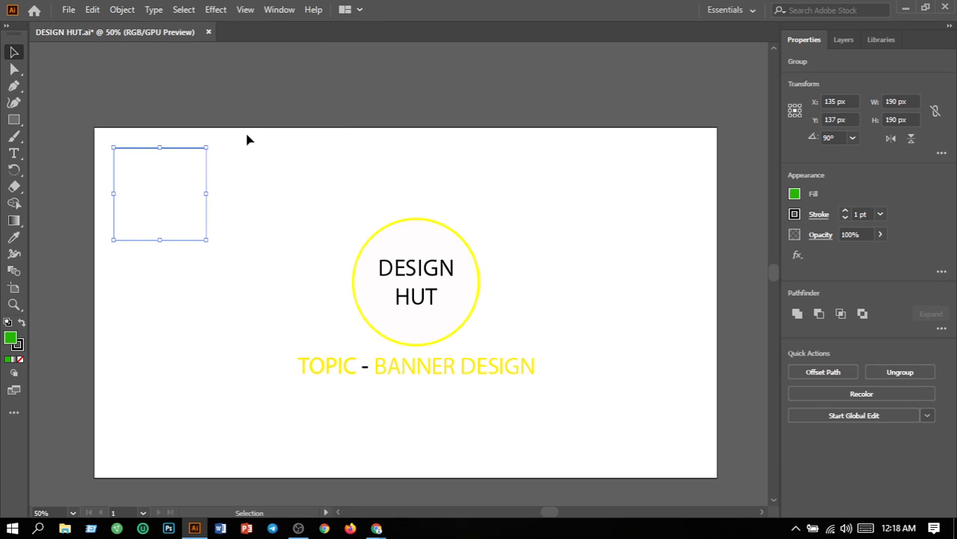
click(266, 184)
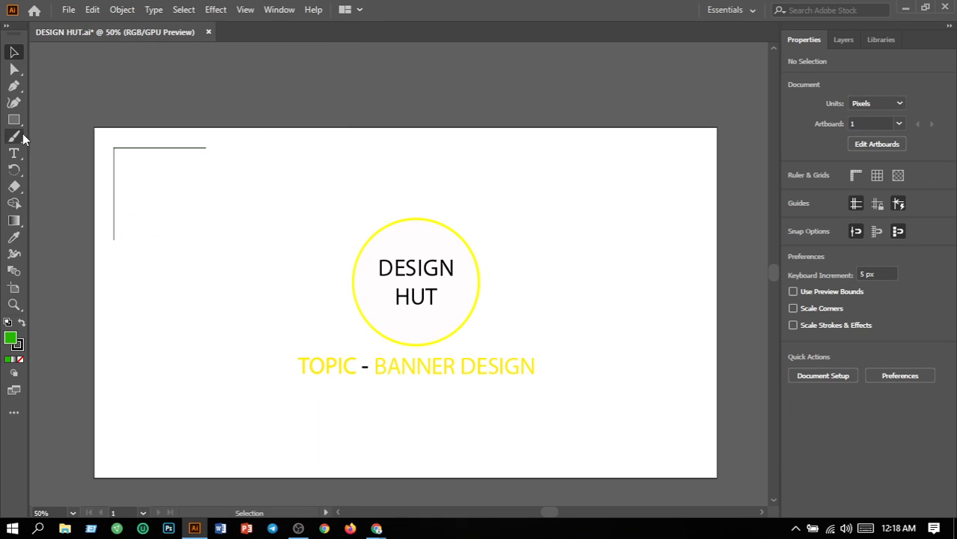
Connect the lines' free ends with the Pen tool through an inner point near the corner, curving both segments into a closed corner shape
click(14, 85)
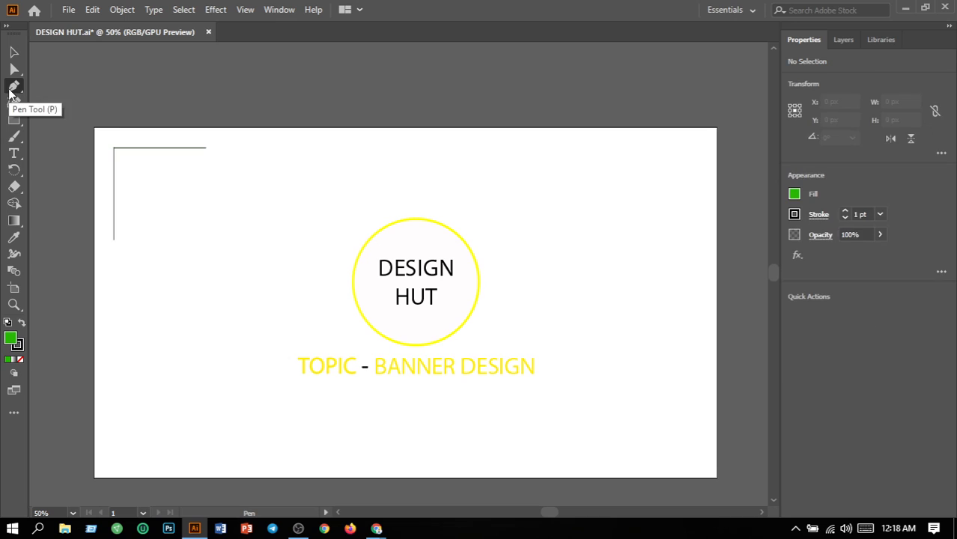
click(114, 241)
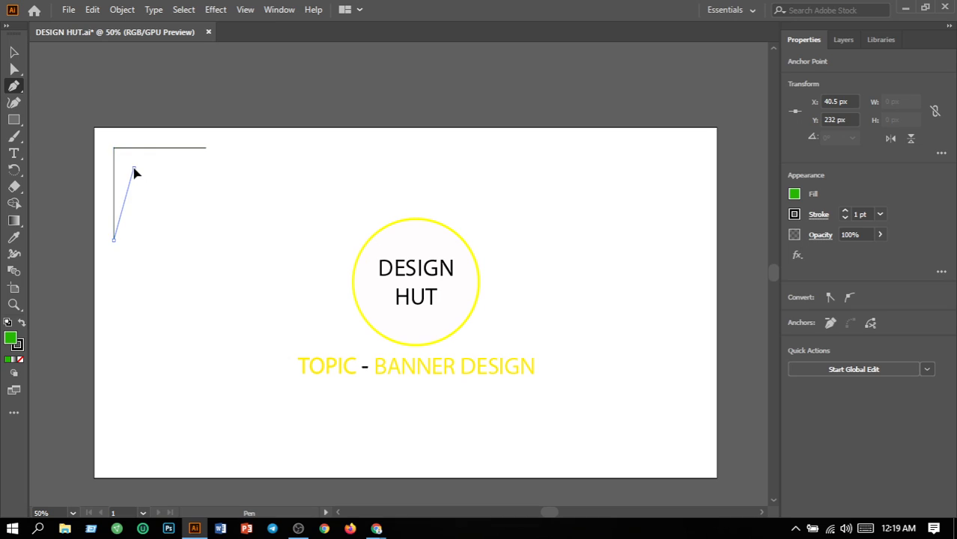
drag(134, 168, 258, 98)
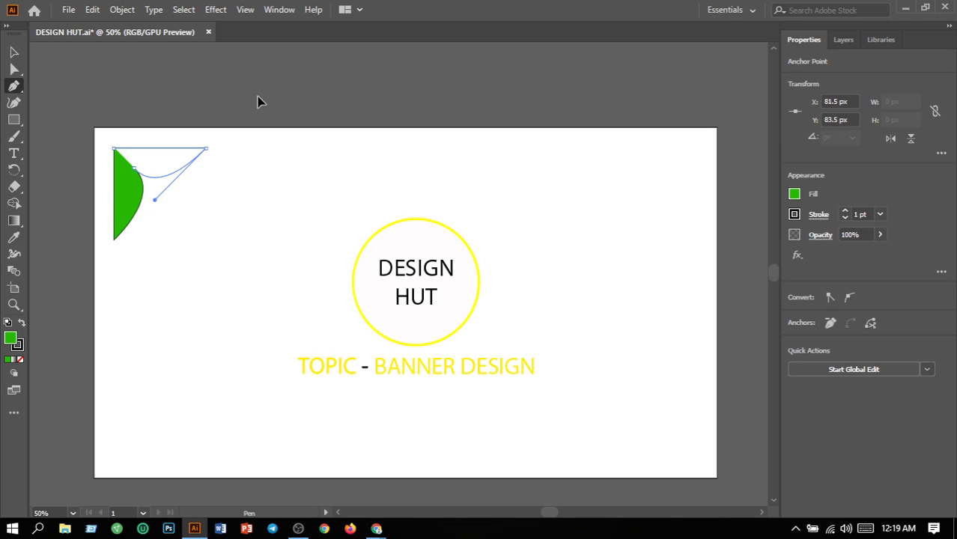
drag(257, 96, 257, 97)
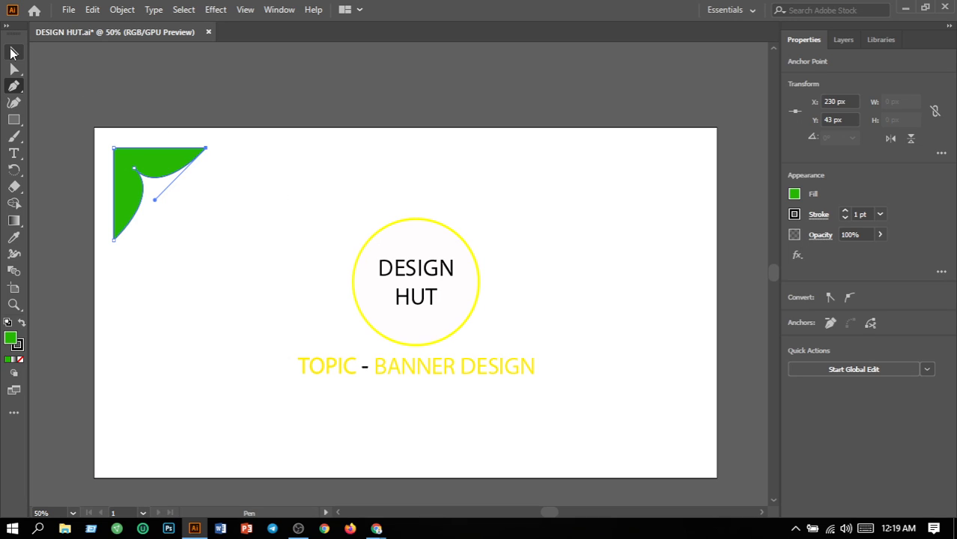
click(12, 52)
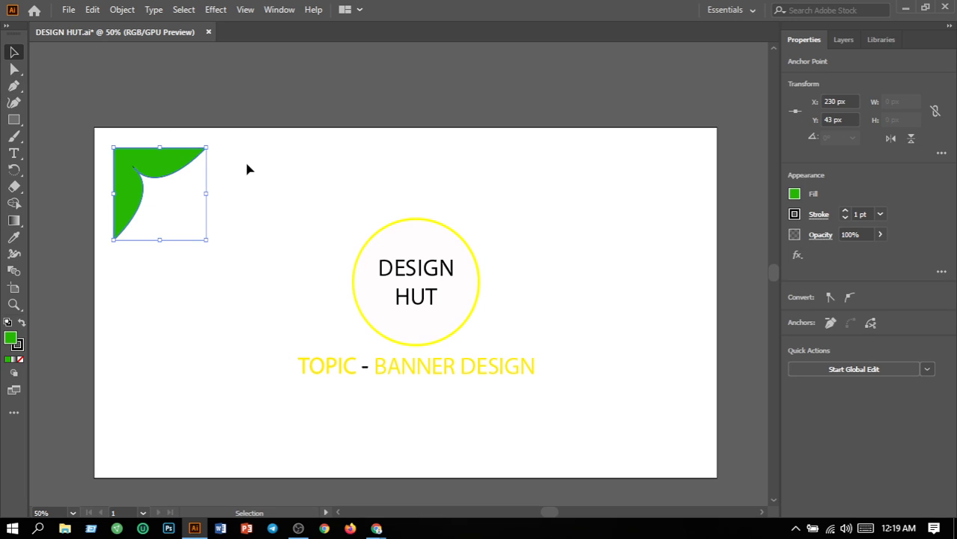
click(258, 234)
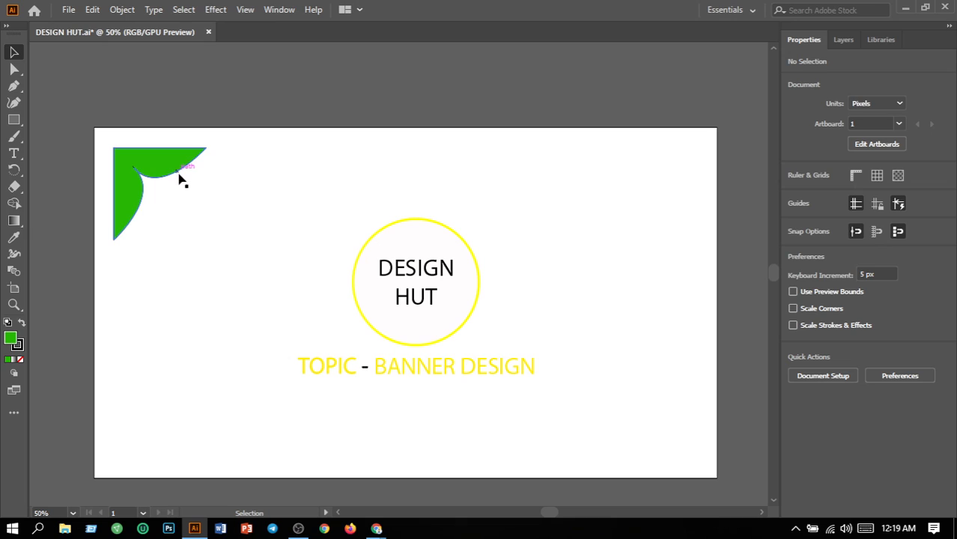
drag(111, 141, 185, 242)
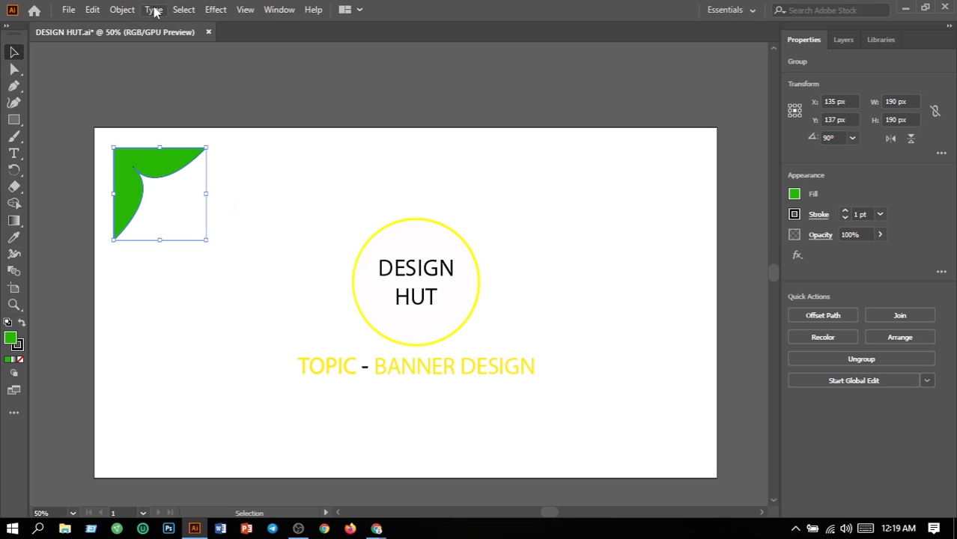
click(129, 11)
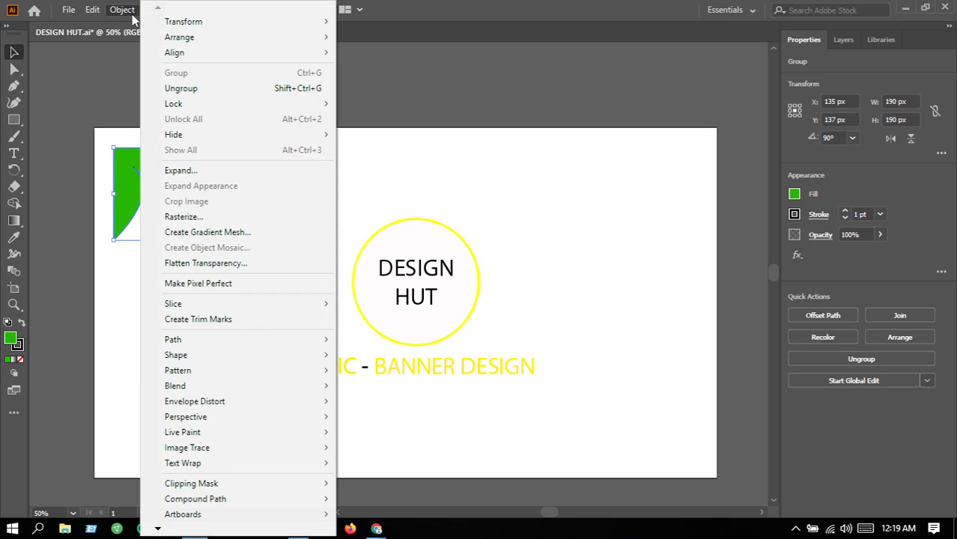
click(361, 186)
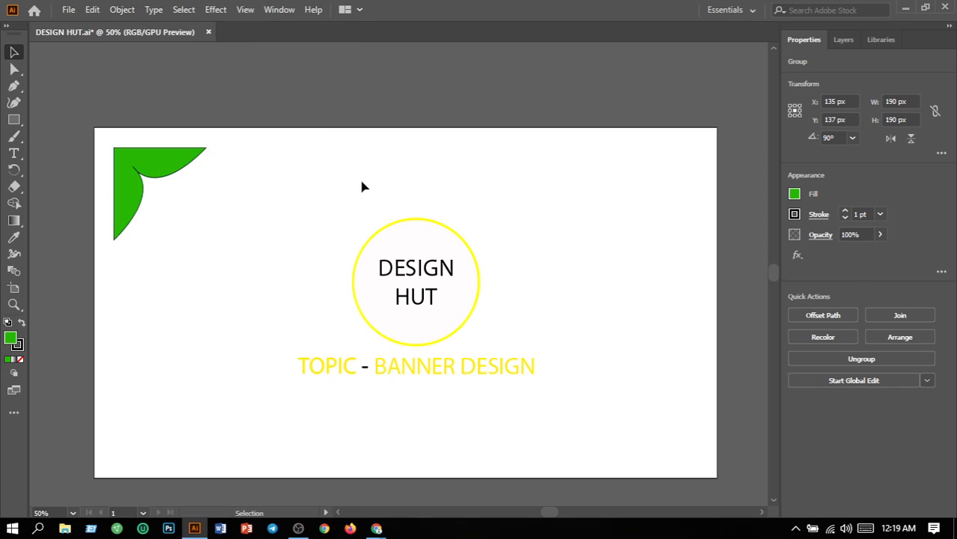
Set the stroke weight of the green corner shape to 0
click(128, 156)
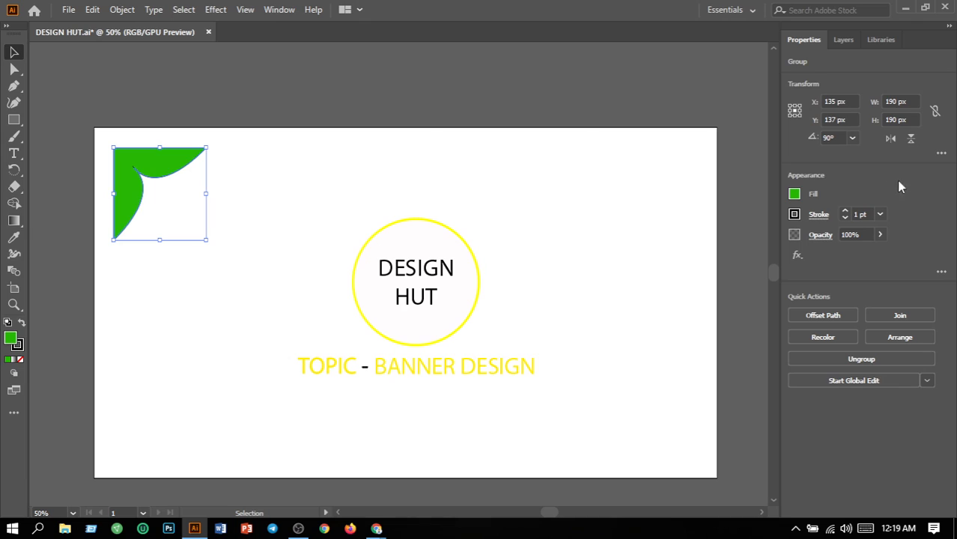
click(870, 214)
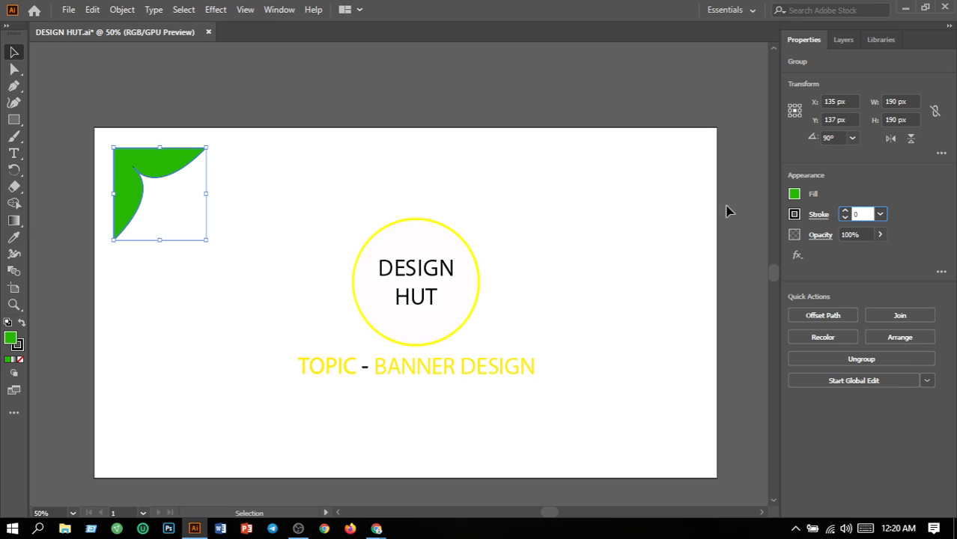
click(378, 166)
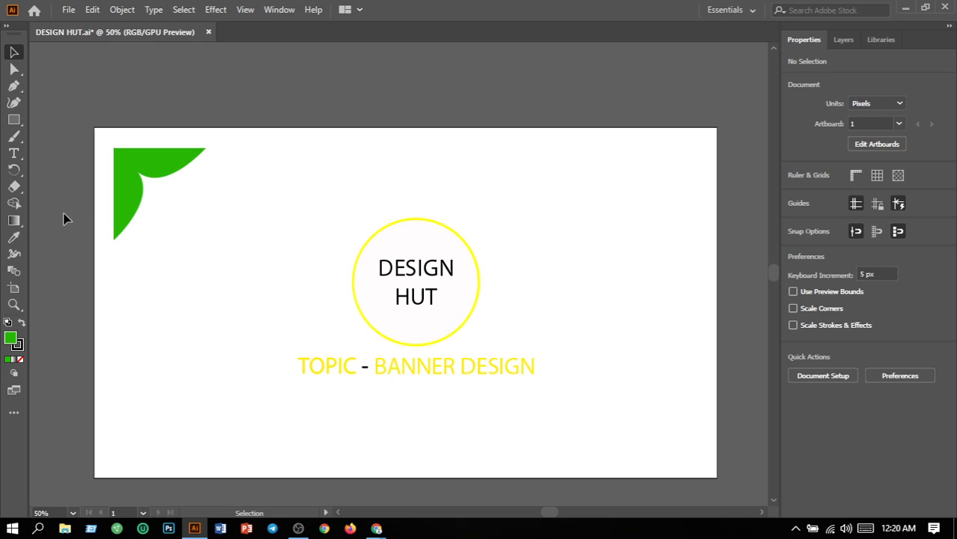
Change the fill of the curved green corner shape to cyan 00FFFF
click(136, 201)
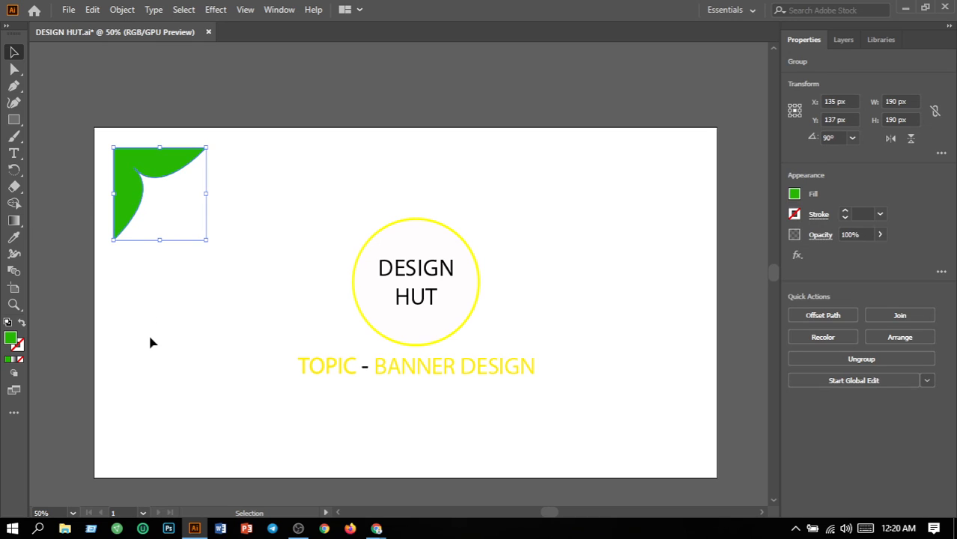
double_click(11, 340)
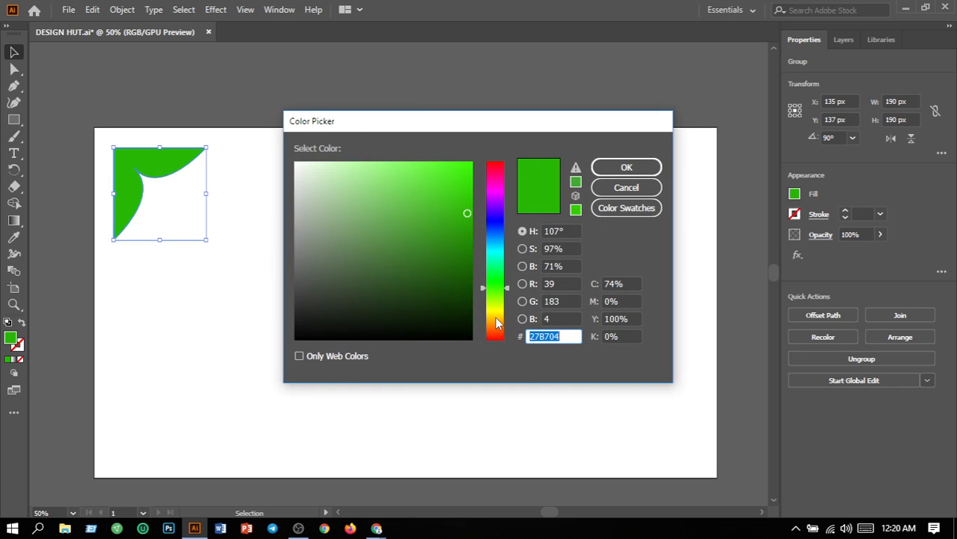
click(494, 252)
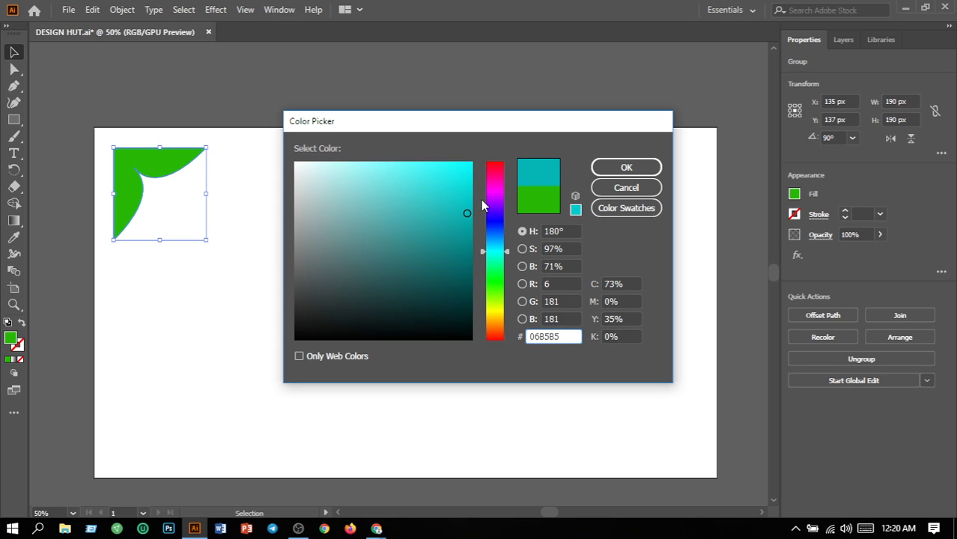
drag(471, 170, 472, 152)
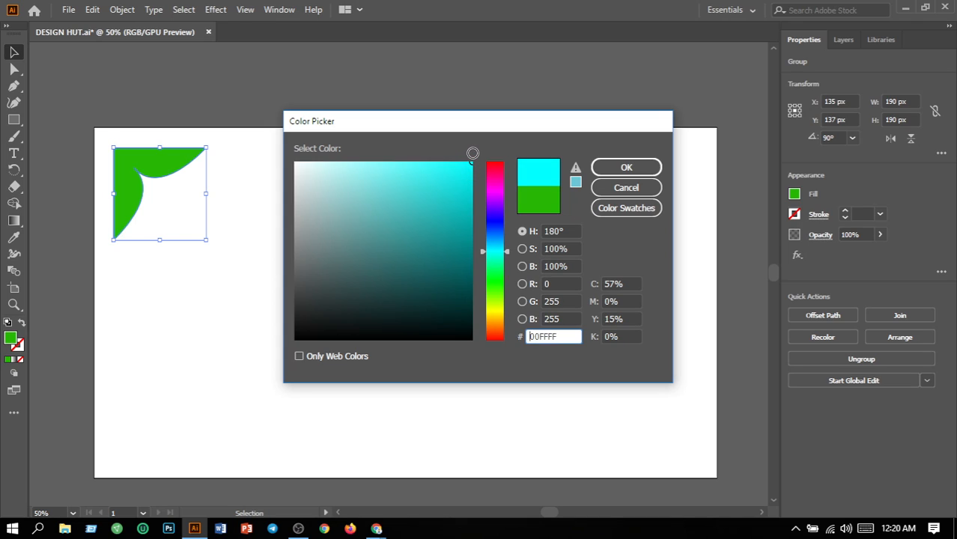
click(650, 169)
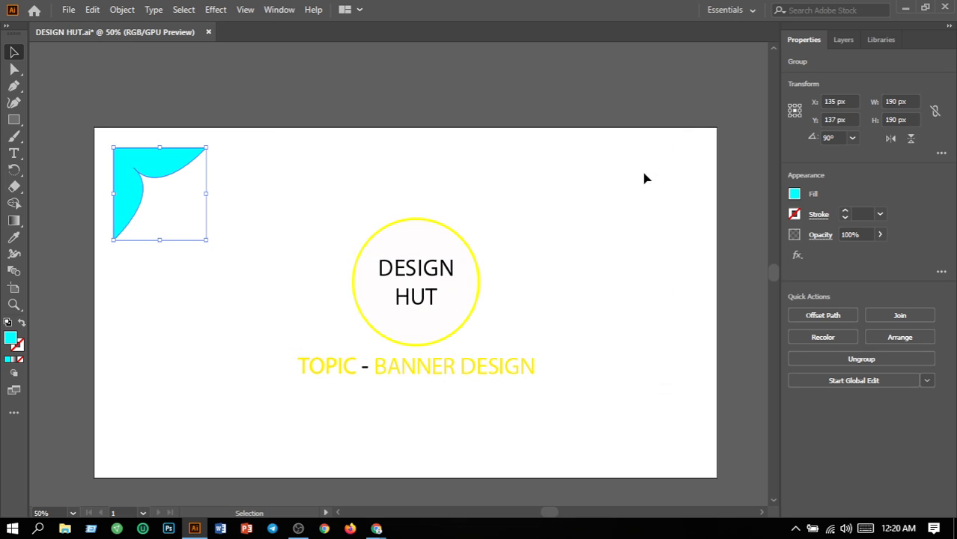
click(563, 273)
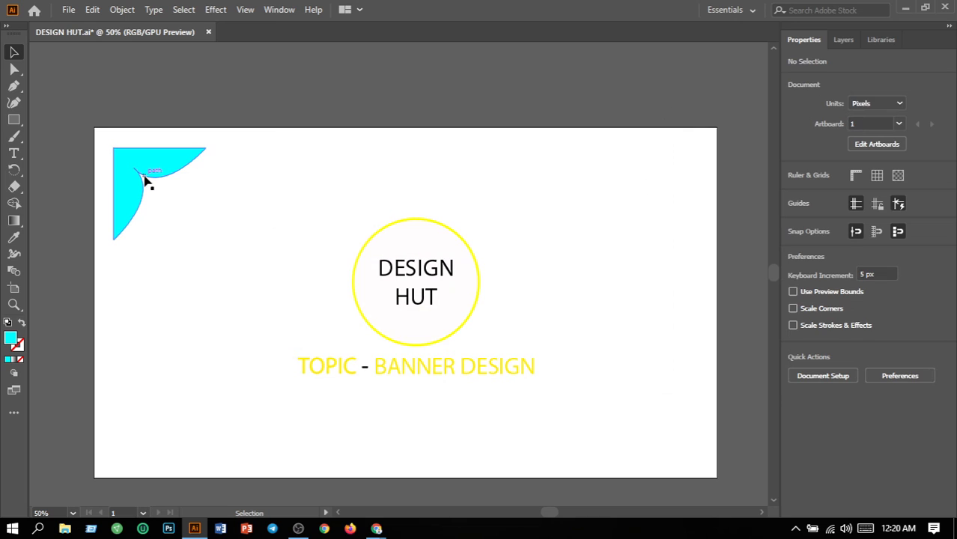
Duplicate the cyan corner shape into the artboard's lower-right corner at about X 1140, Y 588 px, and flip the copy vertically and horizontally
drag(155, 176, 645, 395)
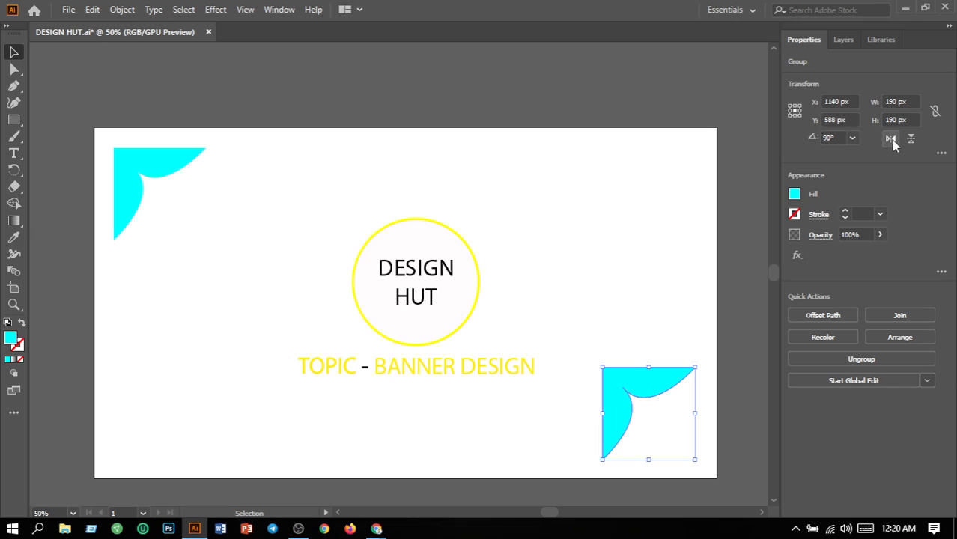
click(910, 143)
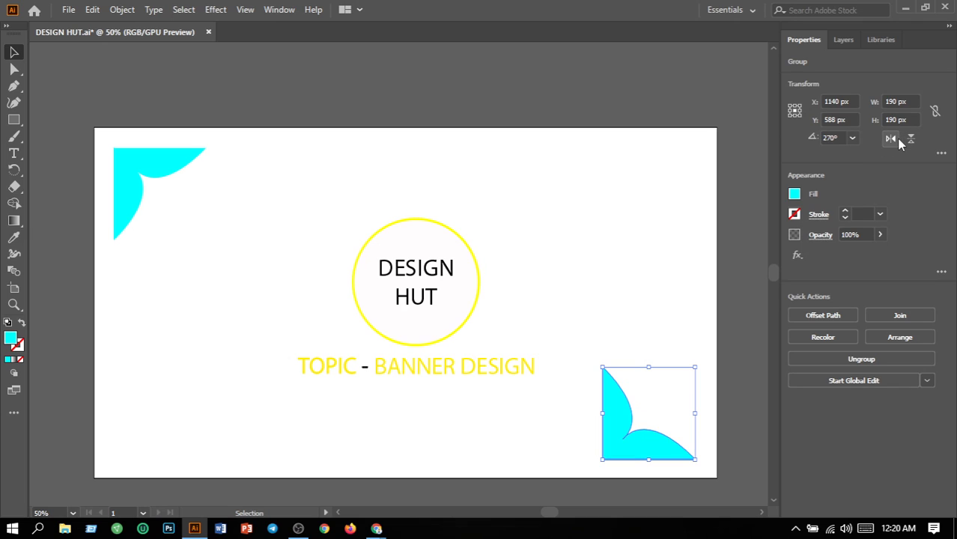
click(898, 140)
click(620, 304)
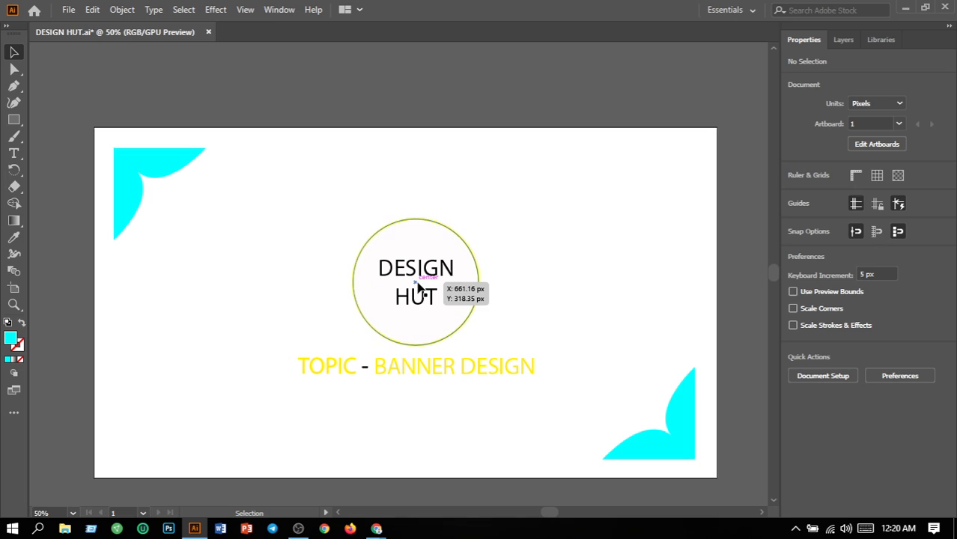
Change the stroke colour of the circle around DESIGN HUT to the medium blue swatch
click(479, 304)
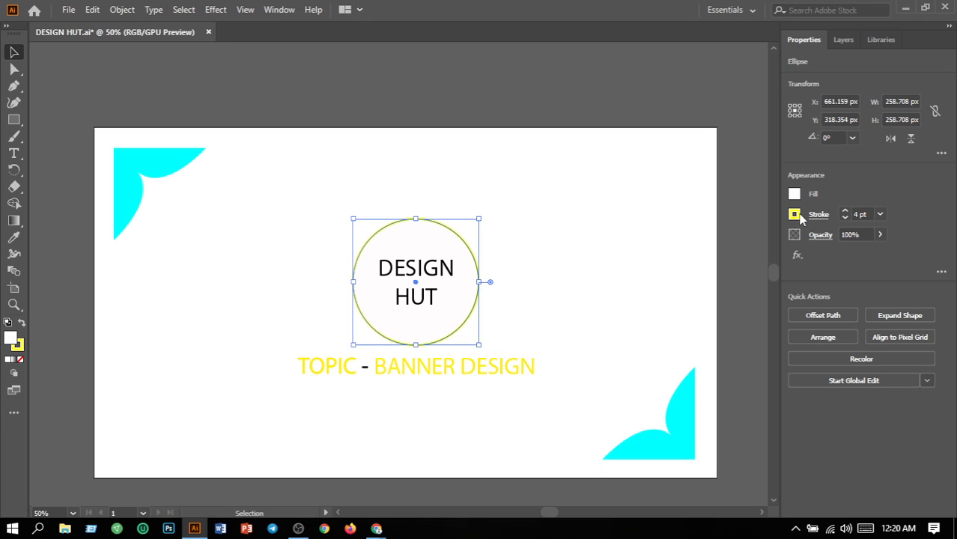
click(799, 215)
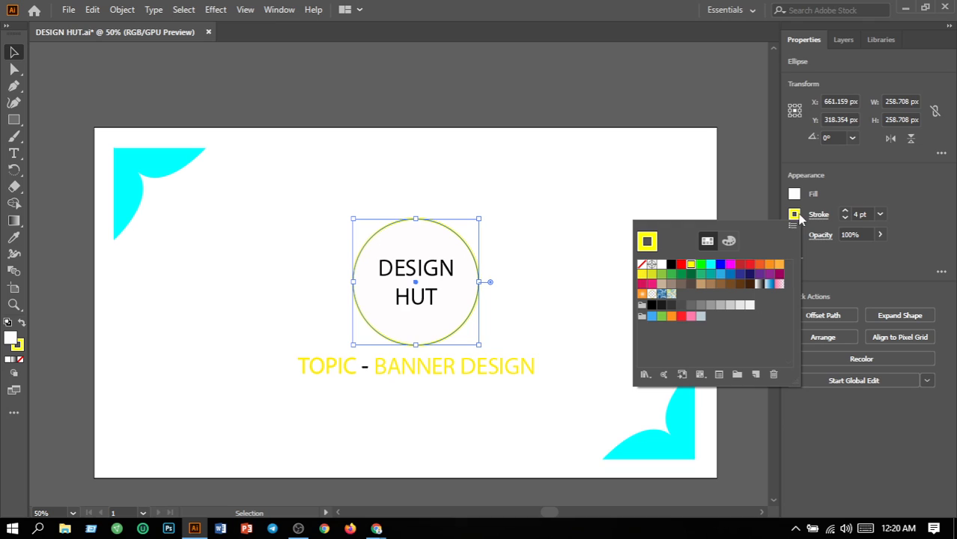
click(732, 277)
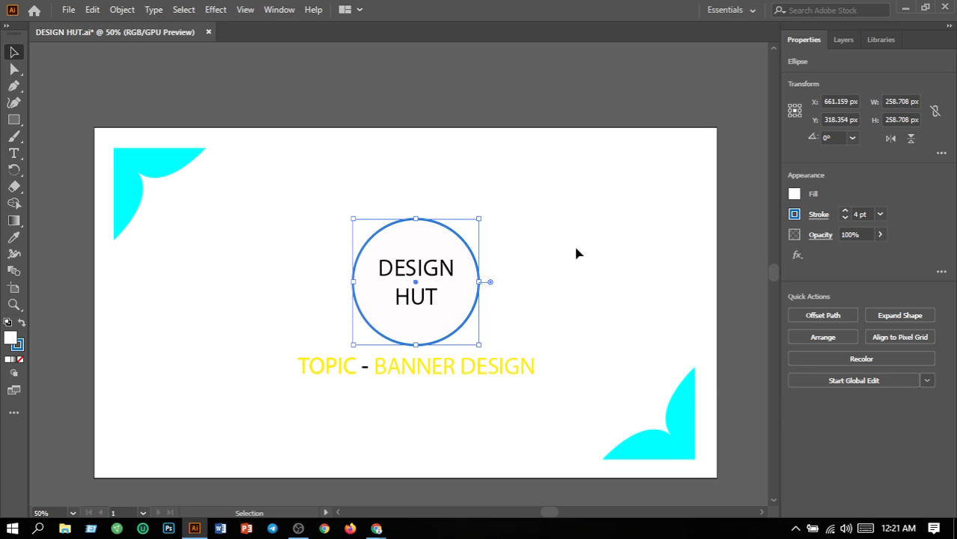
click(561, 324)
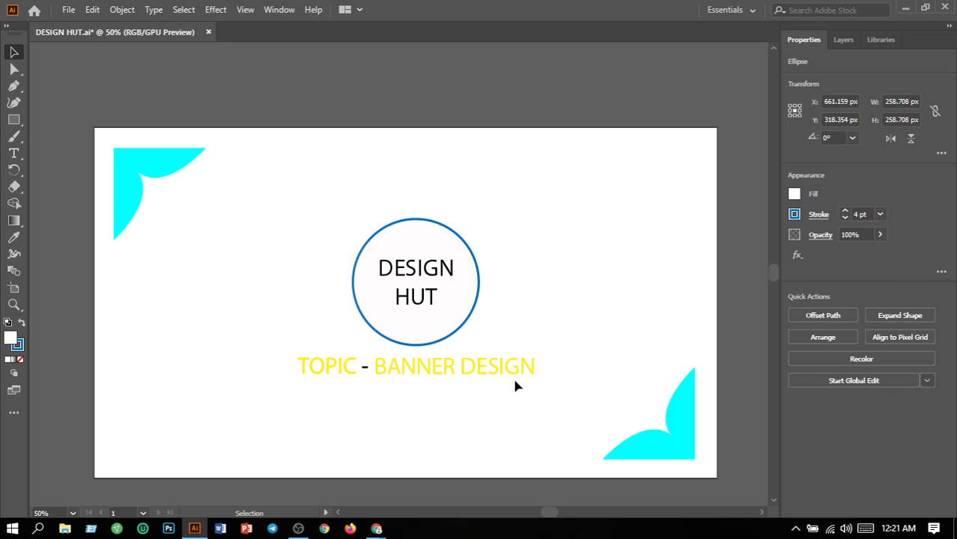
Fill the words TOPIC and BANNER DESIGN together with light blue 00AAFF
click(392, 375)
drag(392, 374, 329, 374)
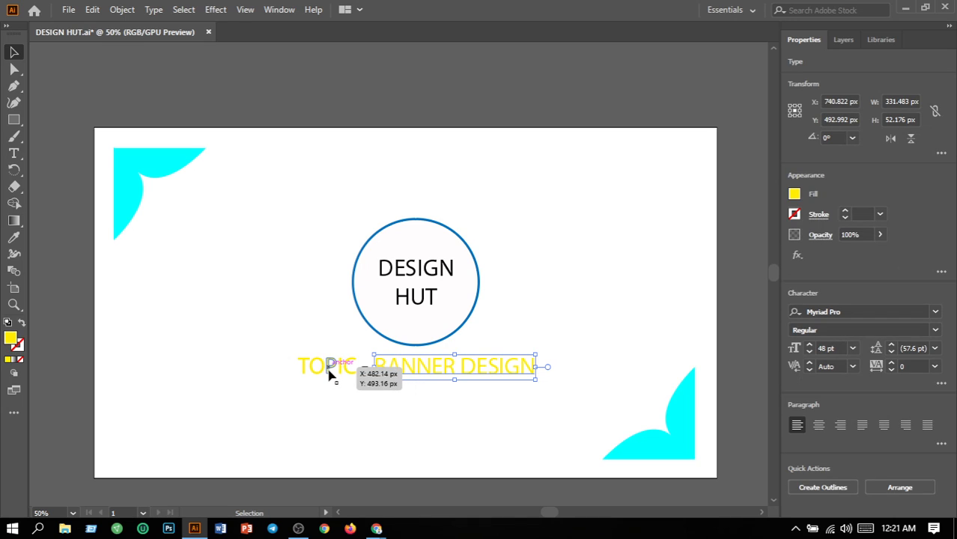
shift+click(329, 373)
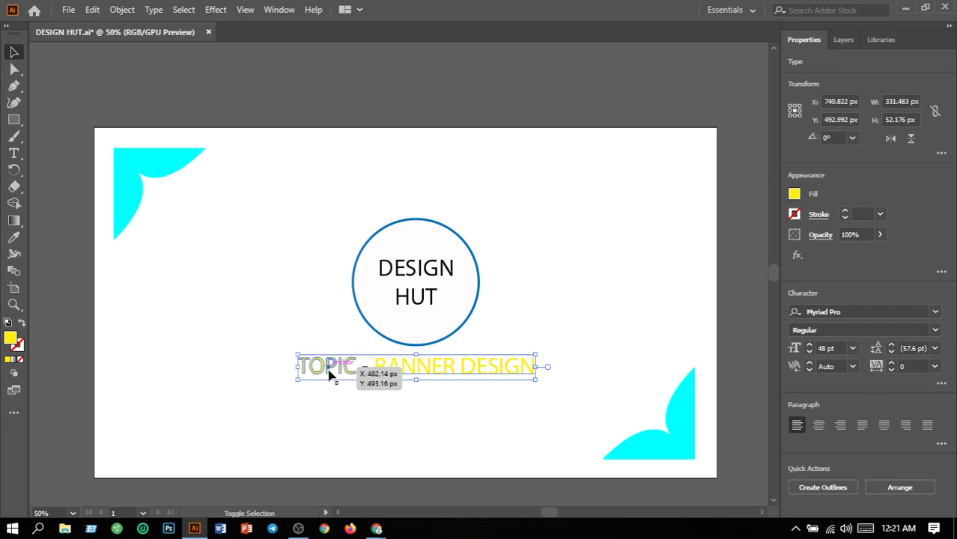
double_click(11, 341)
click(498, 236)
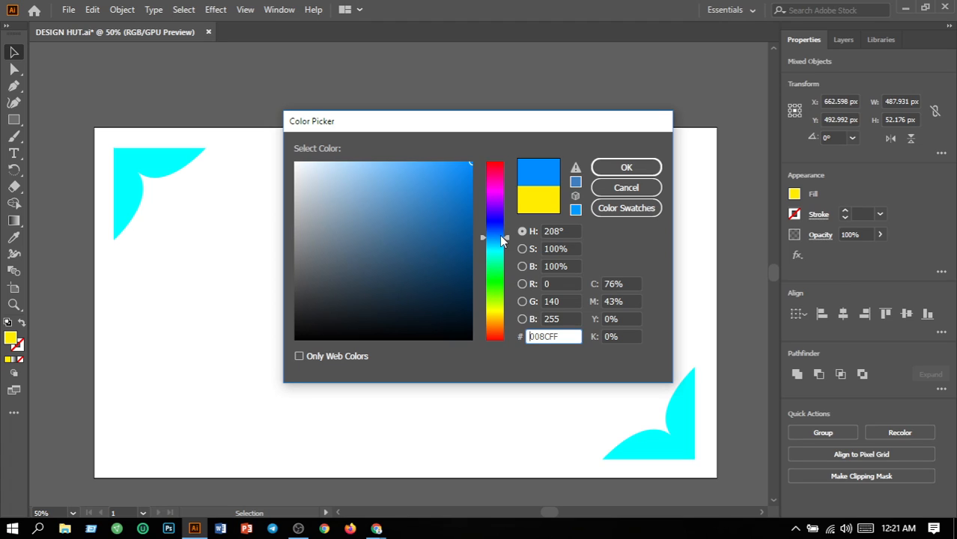
click(499, 238)
click(499, 241)
click(622, 173)
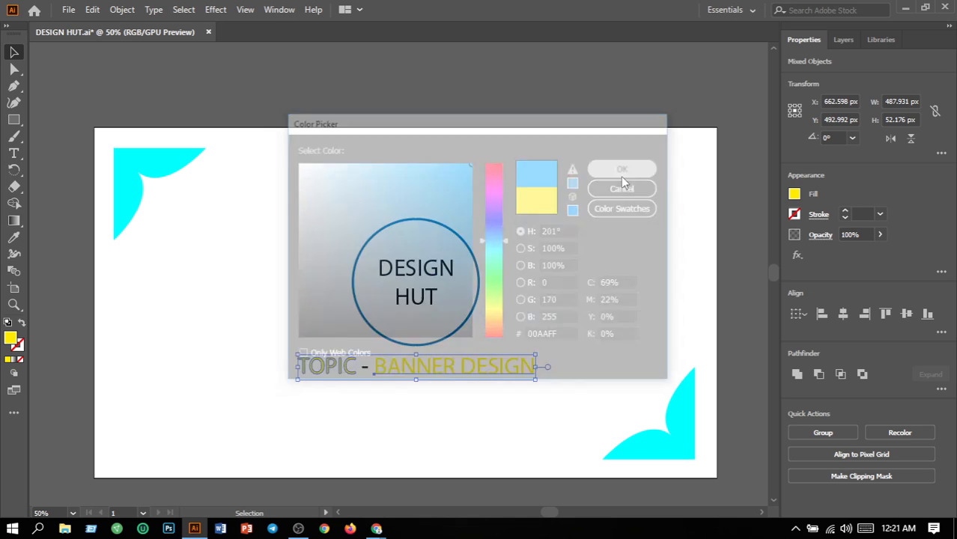
click(529, 292)
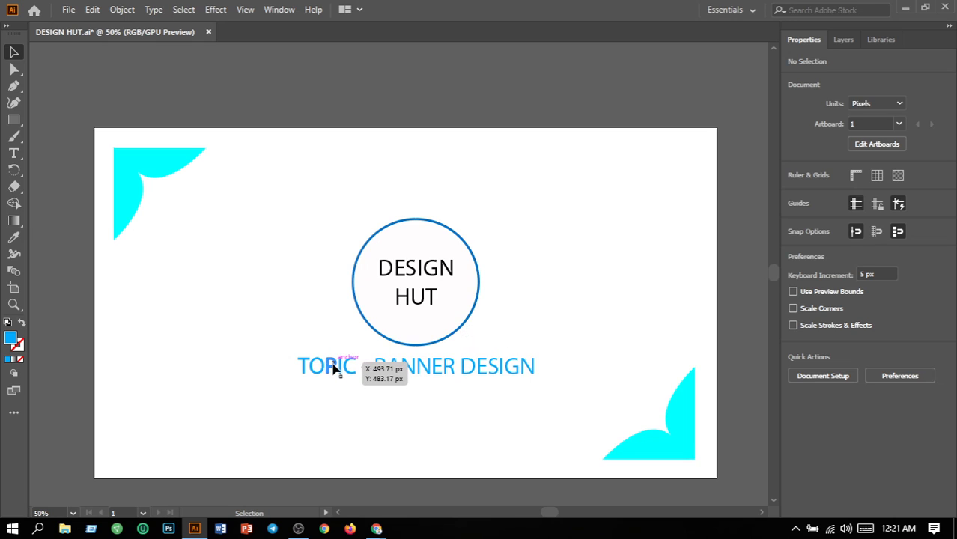
Select both TOPIC and BANNER DESIGN and set their fill to the deeper blue 008CFF
drag(333, 364, 334, 367)
key(ctrl+z)
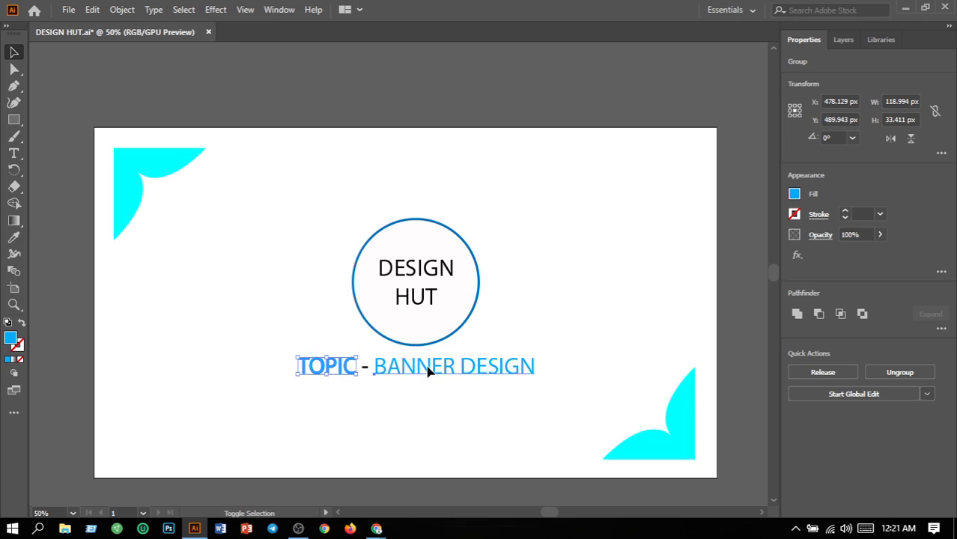
shift+click(431, 372)
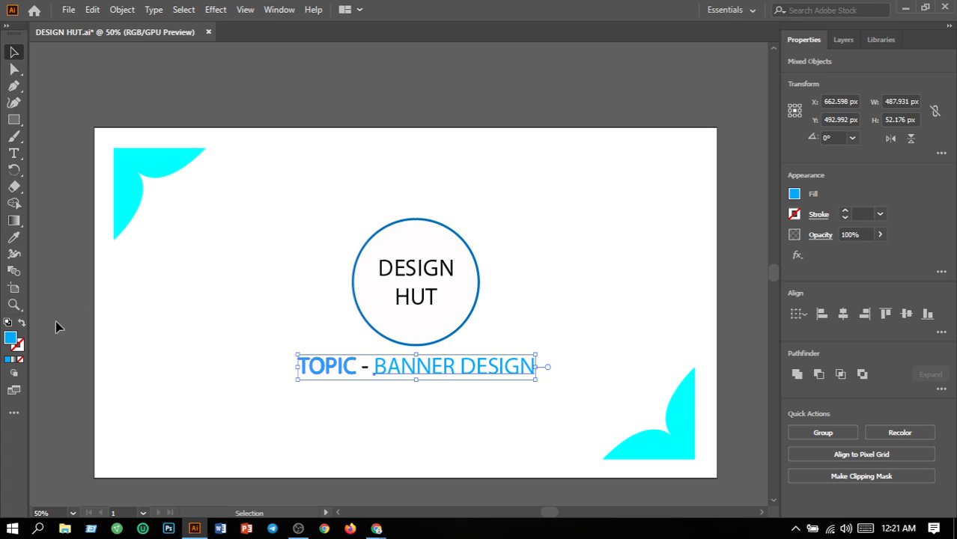
double_click(10, 341)
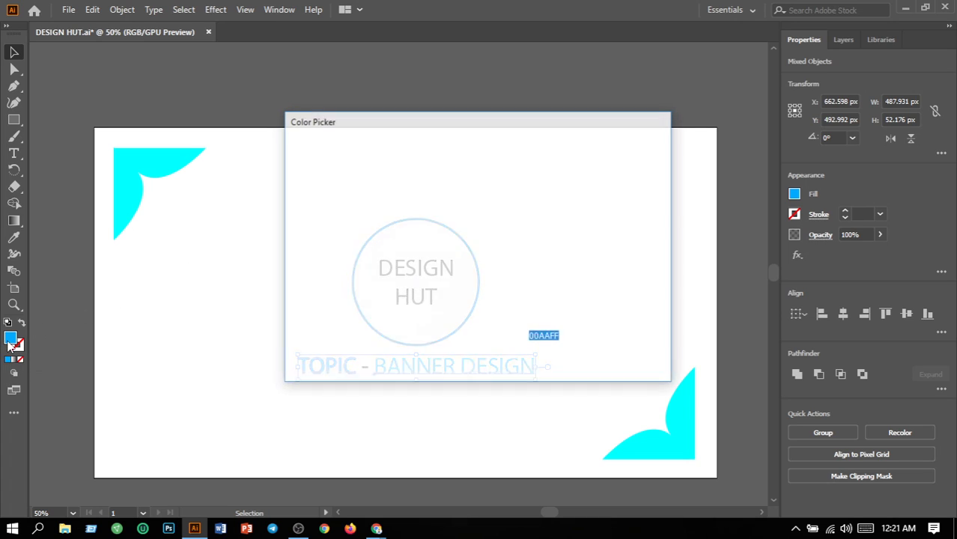
click(497, 236)
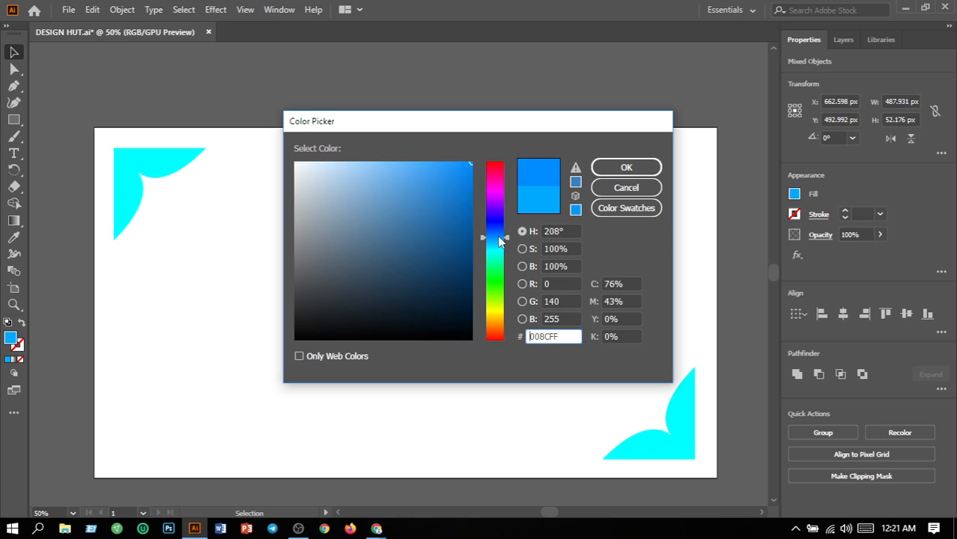
click(626, 167)
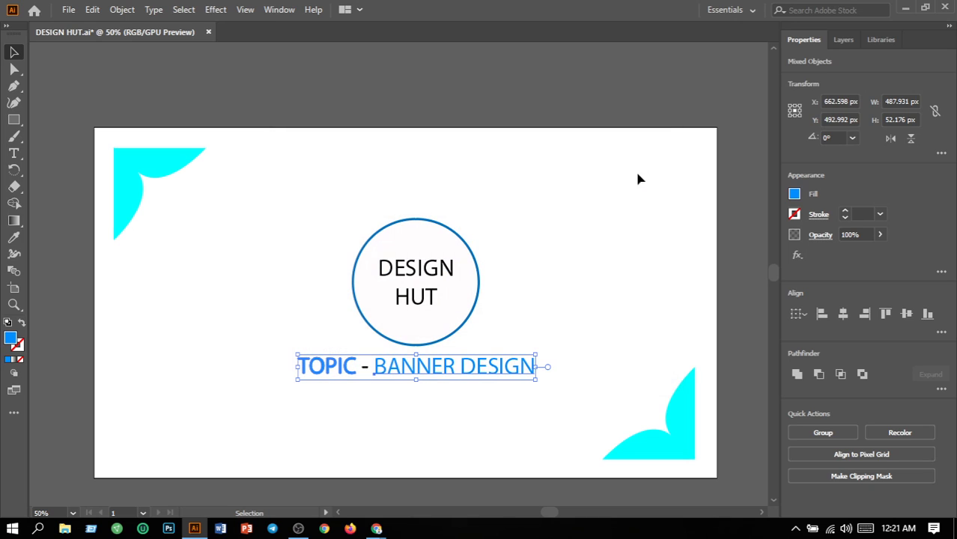
click(620, 235)
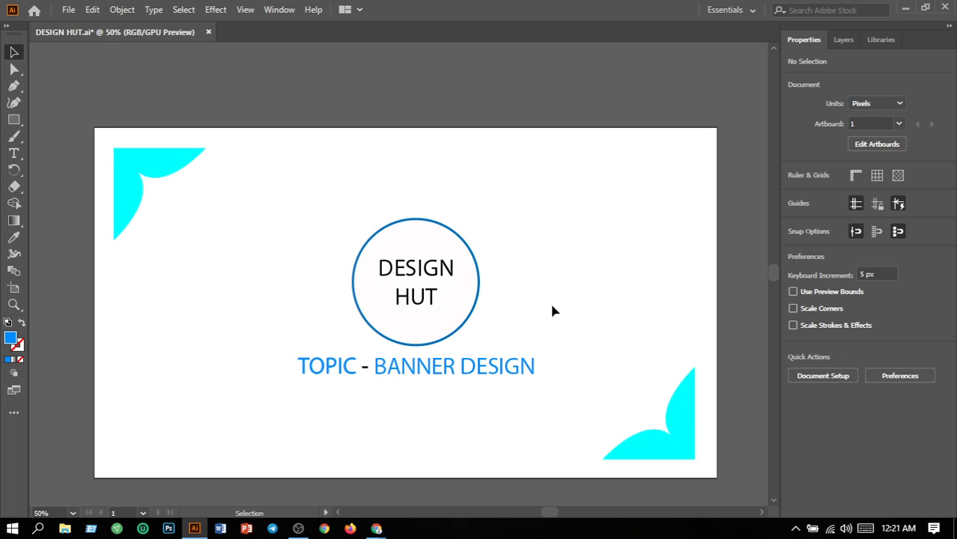
Create a new landscape document 1280 px wide and 420 px high with one artboard
click(66, 11)
click(100, 26)
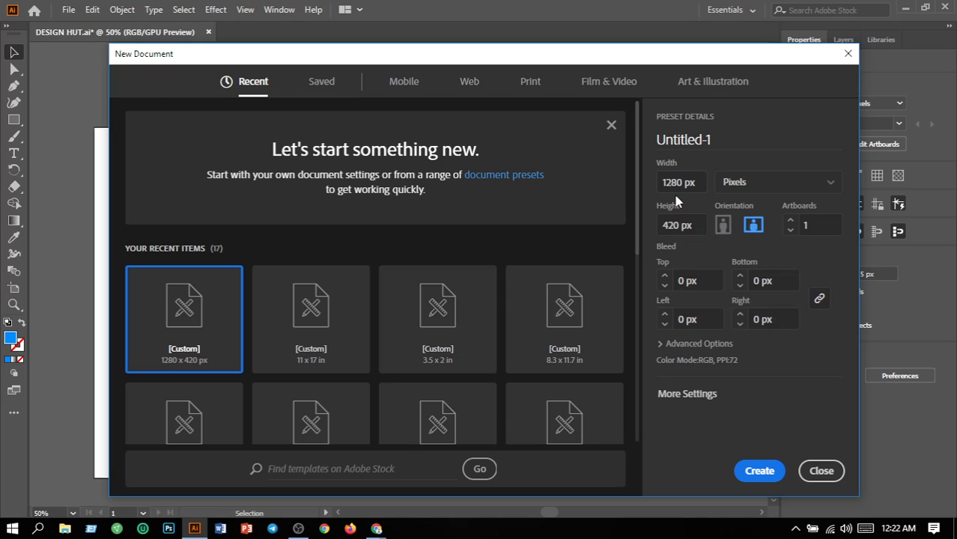
click(755, 478)
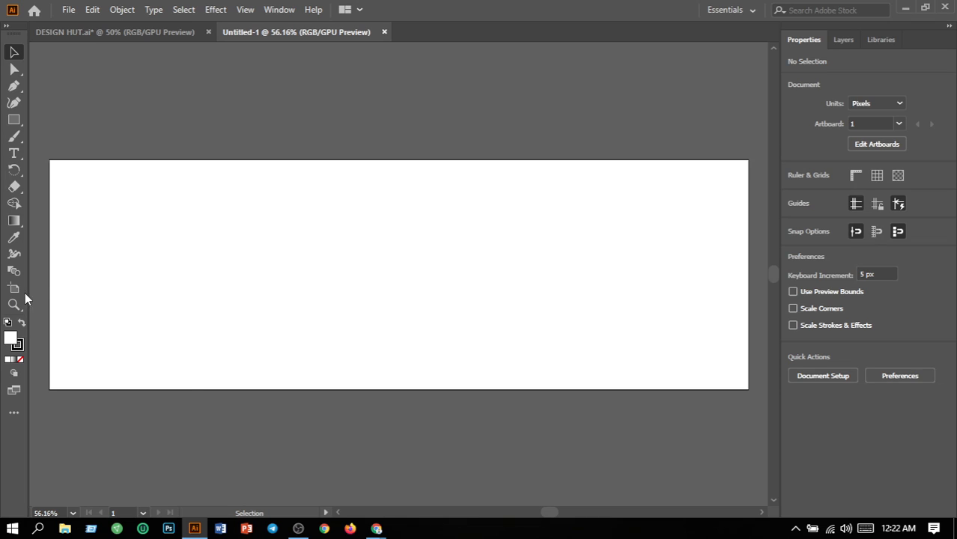
Copy the upper-left cyan corner shape from the DESIGN HUT document and paste it into the new blank document
click(108, 31)
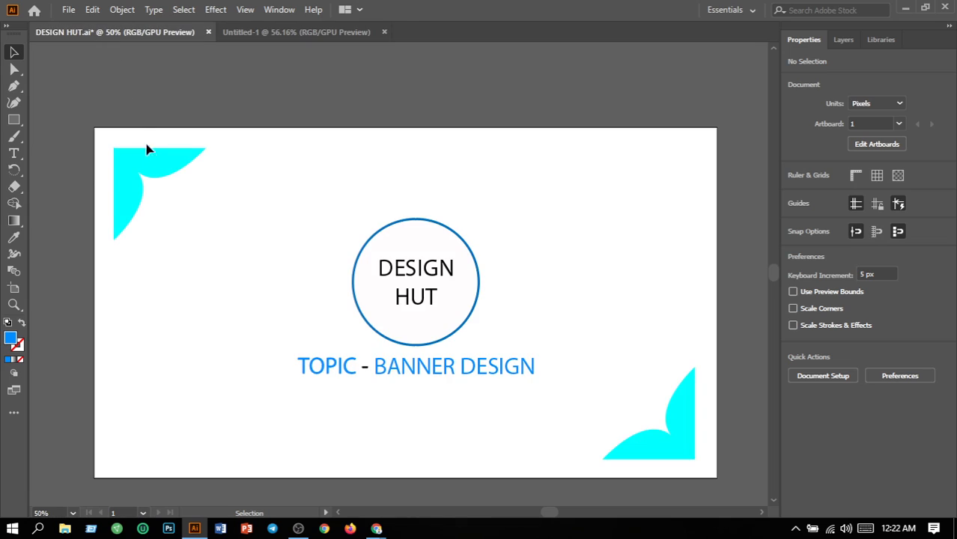
click(152, 177)
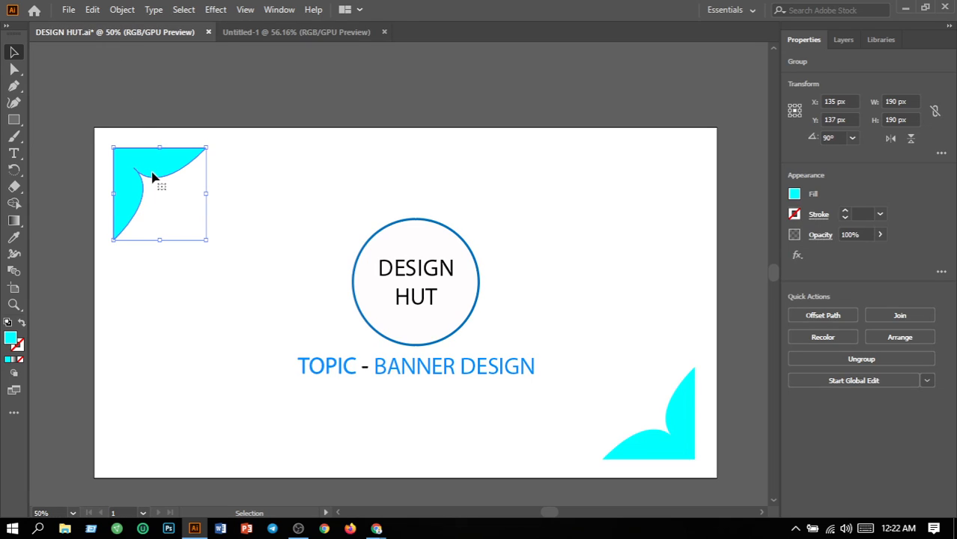
key(ctrl+c)
click(270, 33)
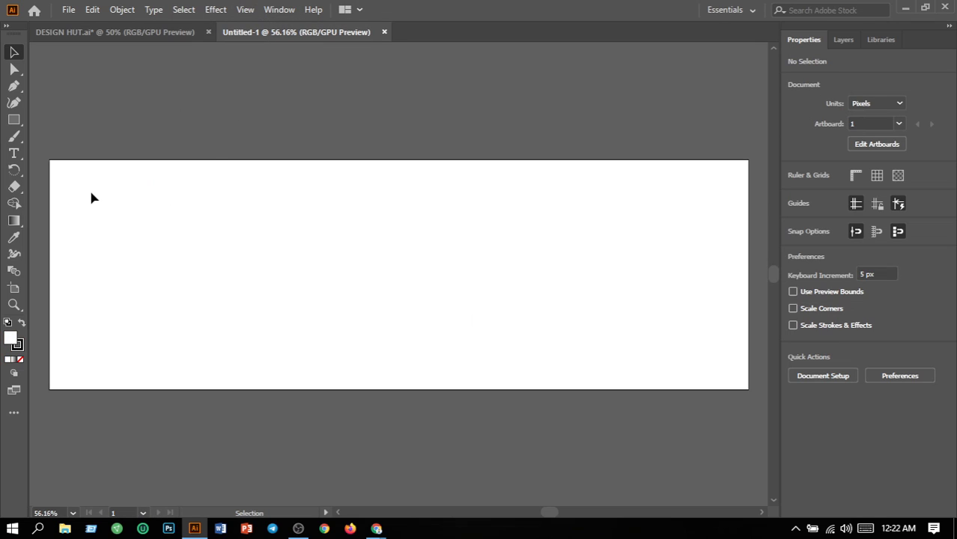
key(ctrl)
key(ctrl+v)
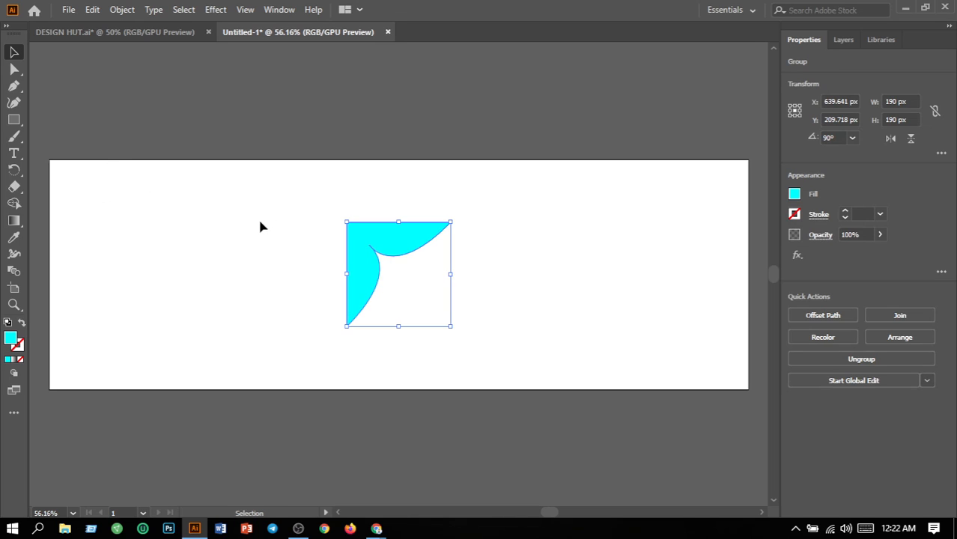
Move the pasted corner shape into the artboard's upper-left corner, centred at about X 117, Y 115 px
click(248, 241)
drag(368, 274, 81, 223)
click(263, 298)
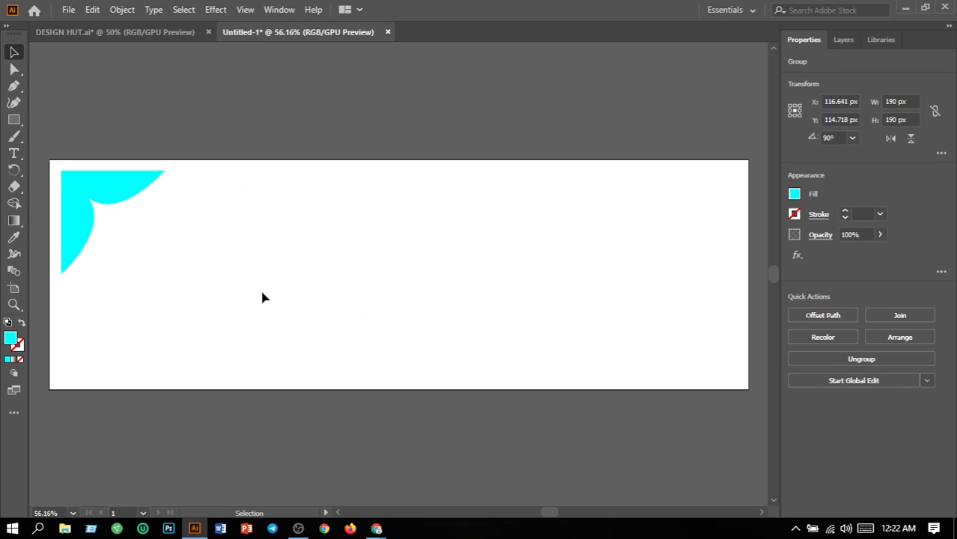
Duplicate the corner shape into the banner's lower-right corner at about X 1168, Y 311 px, and flip the copy vertically and horizontally
click(77, 217)
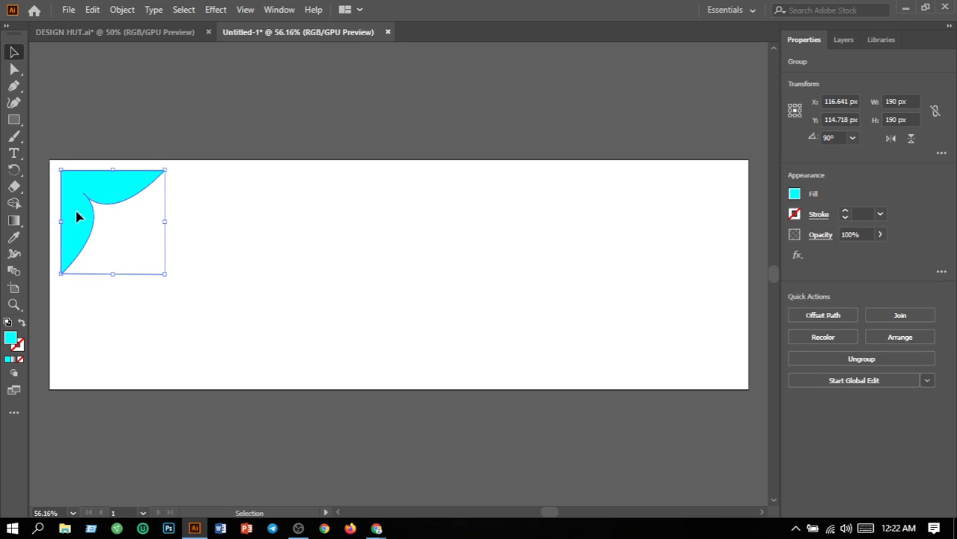
drag(77, 217, 653, 324)
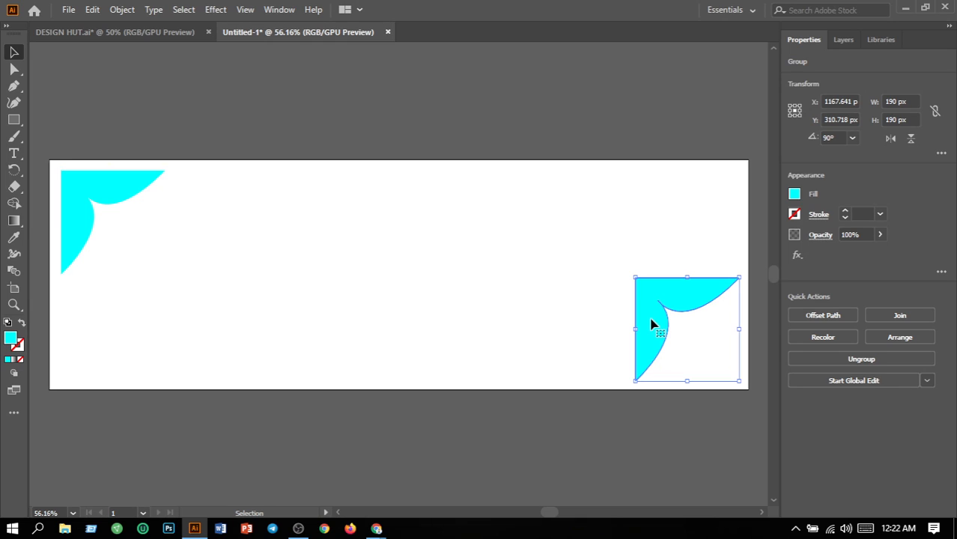
click(912, 139)
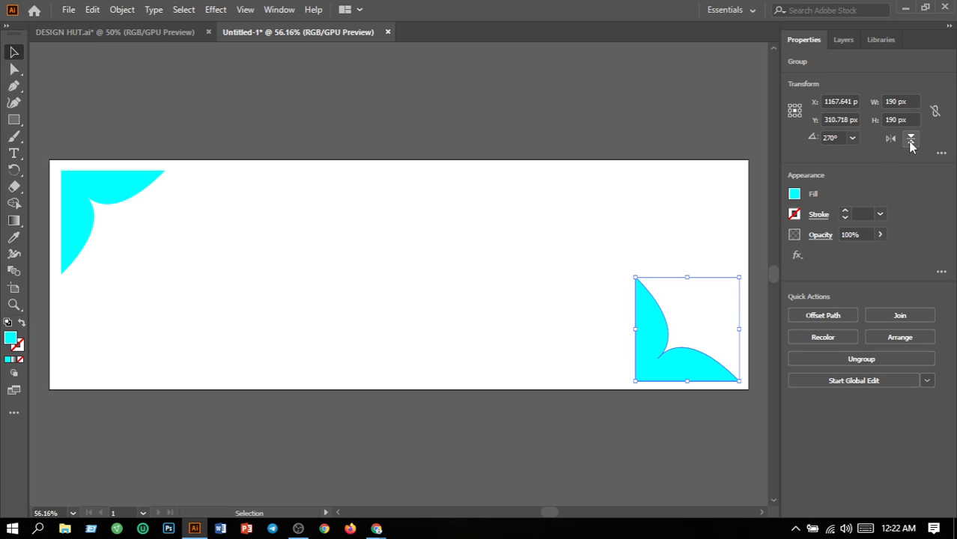
click(891, 139)
click(721, 244)
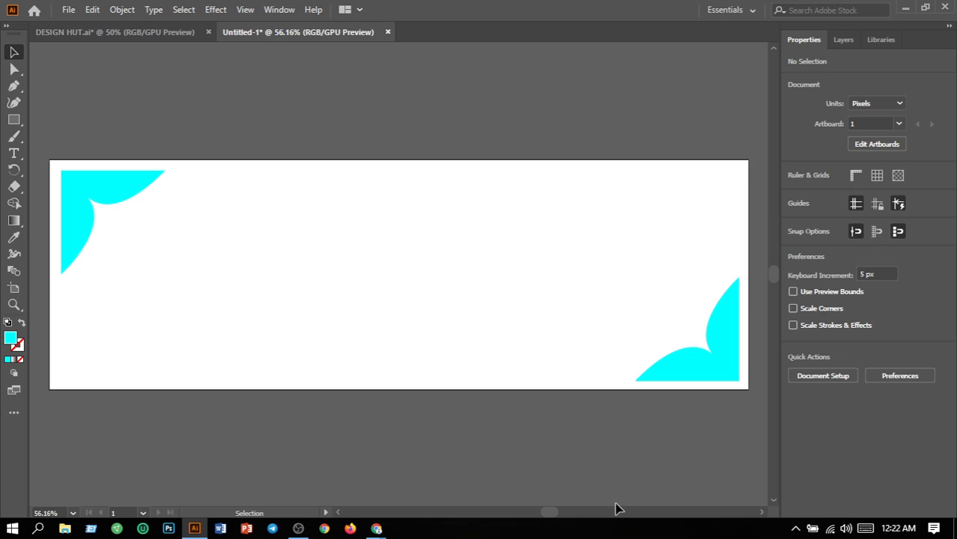
Nudge the lower-right corner shape up and inward so it is centred at about X 1163, Y 306 px
click(690, 373)
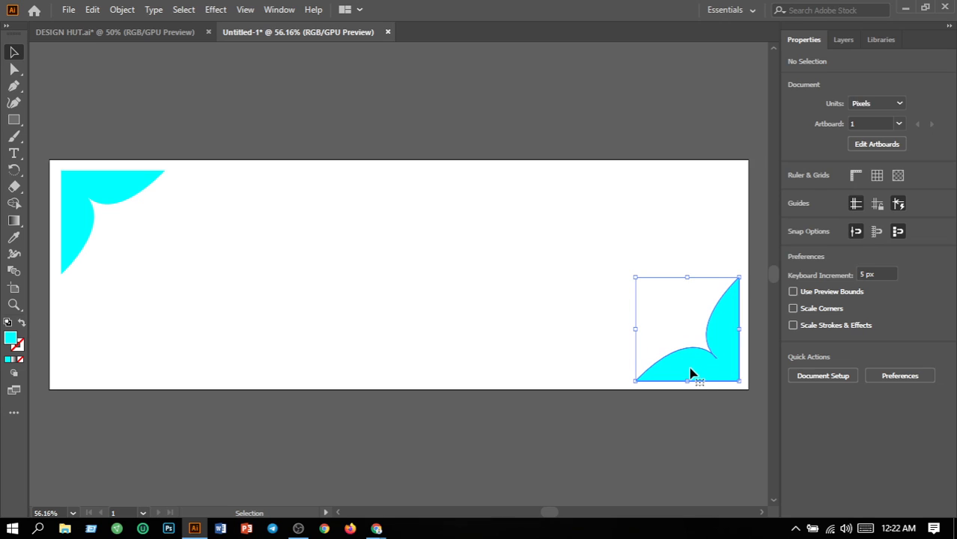
key(Up)
key(Up)
key(Up)
key(Up)
key(Up)
key(Up)
key(Up)
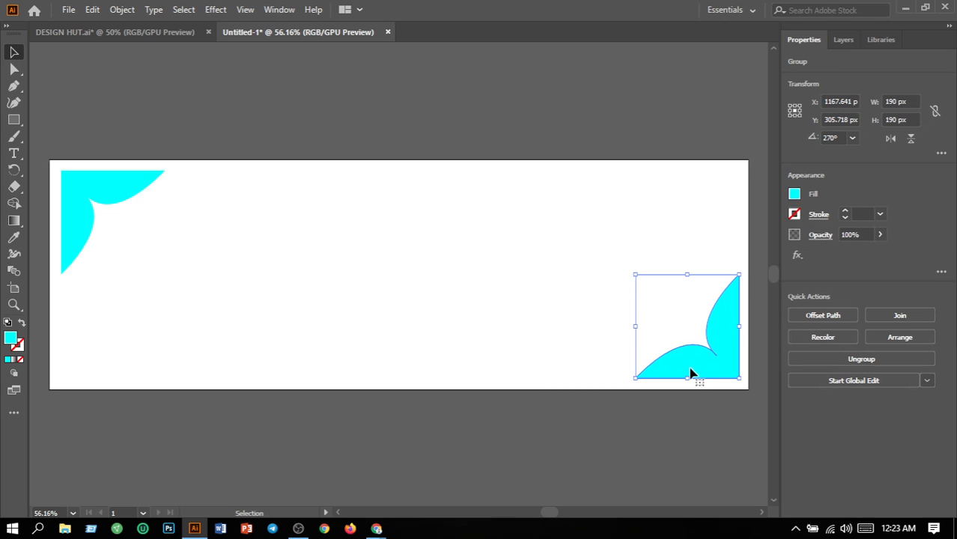
key(Left)
key(Left)
key(Left)
key(Left)
key(Left)
key(Left)
key(Left)
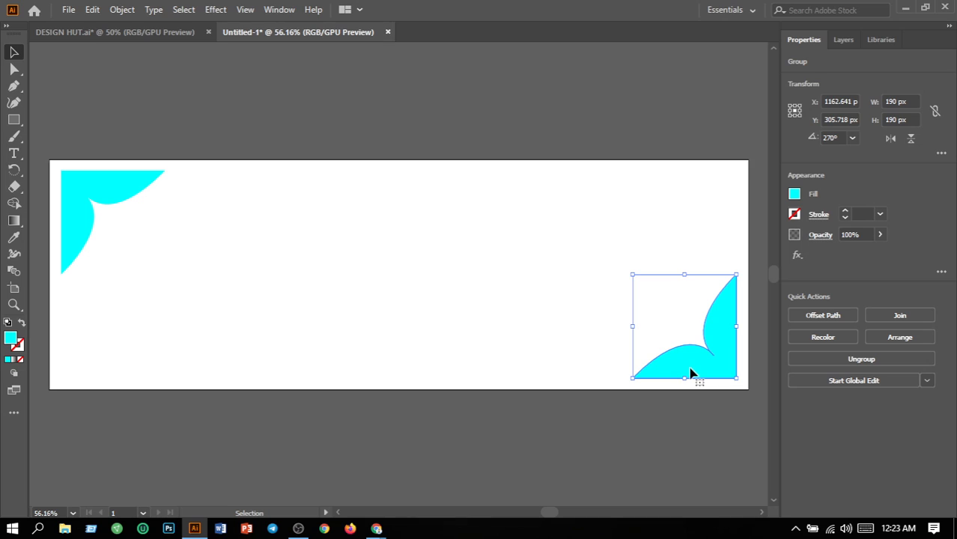
click(573, 343)
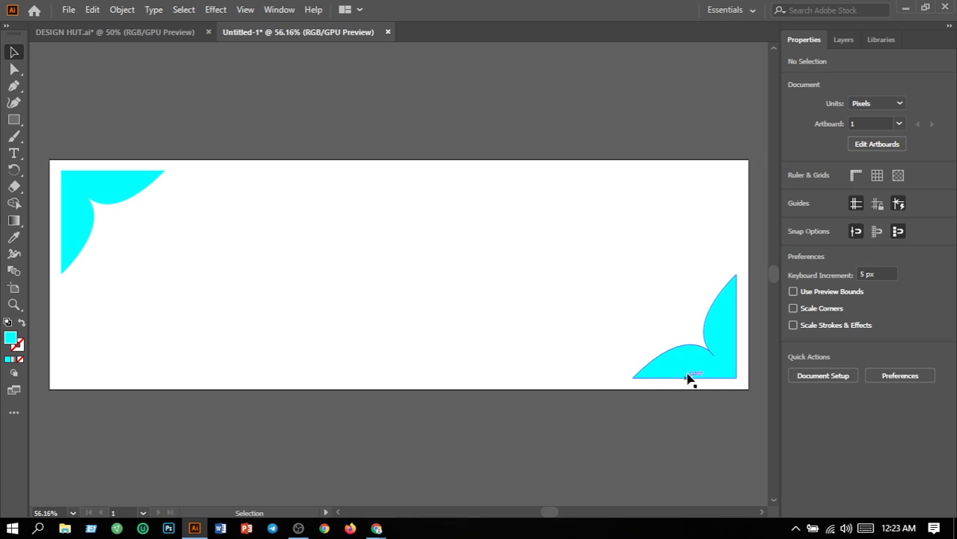
drag(689, 378, 692, 382)
click(570, 335)
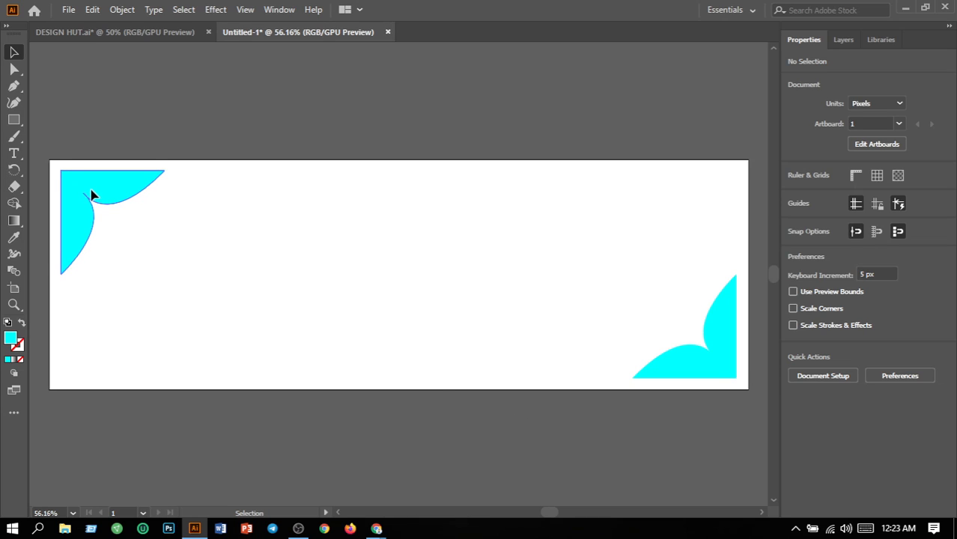
Reposition the upper-left corner shape so it is centred at about X 117, Y 116 px
drag(91, 195, 93, 196)
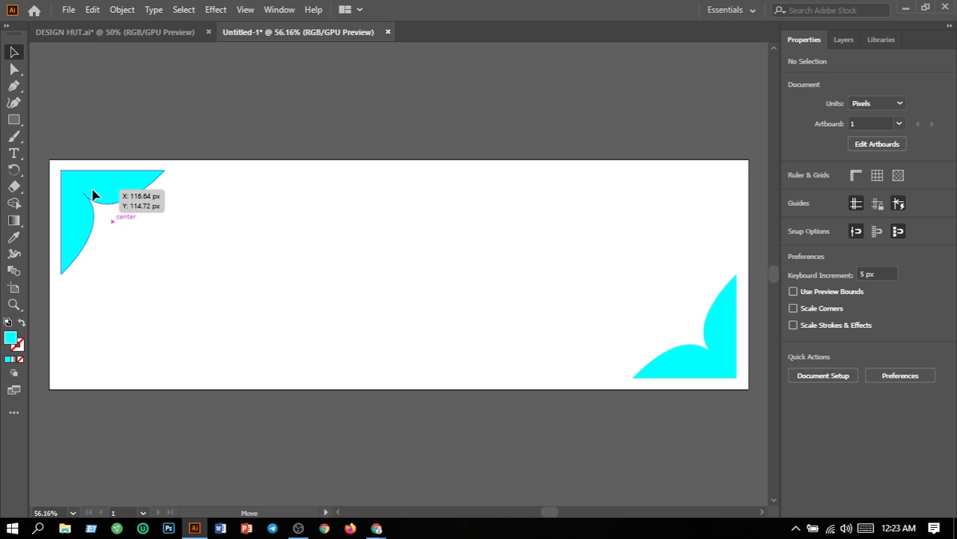
drag(93, 196, 104, 204)
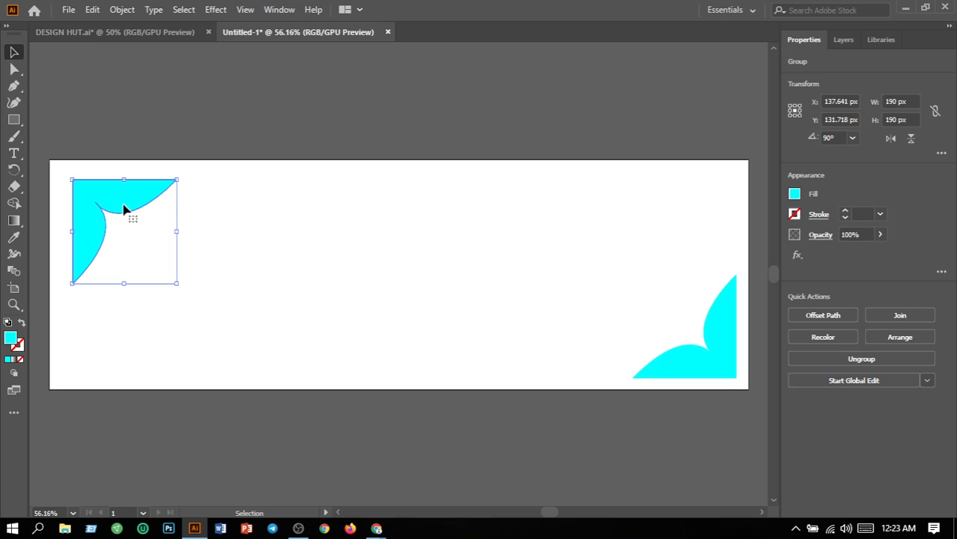
click(145, 212)
drag(131, 207, 121, 200)
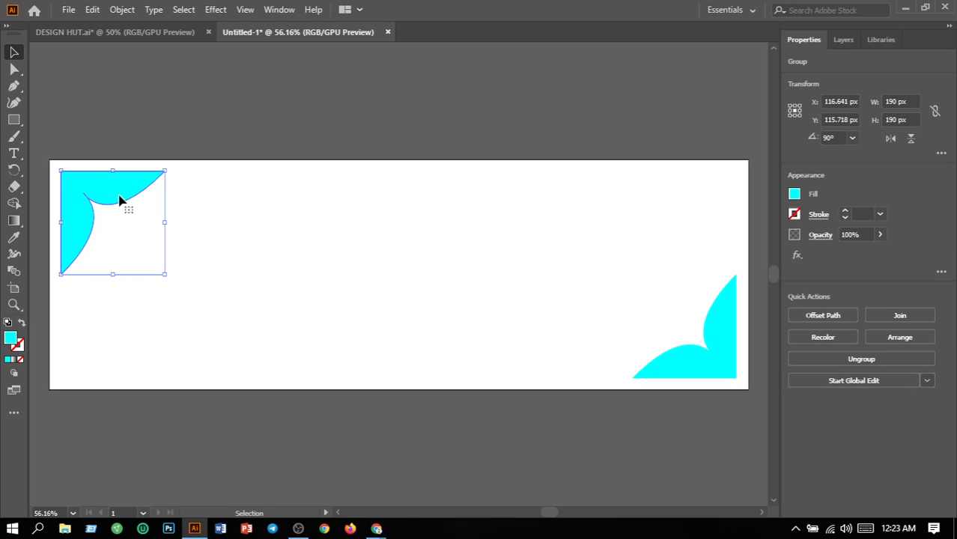
click(216, 221)
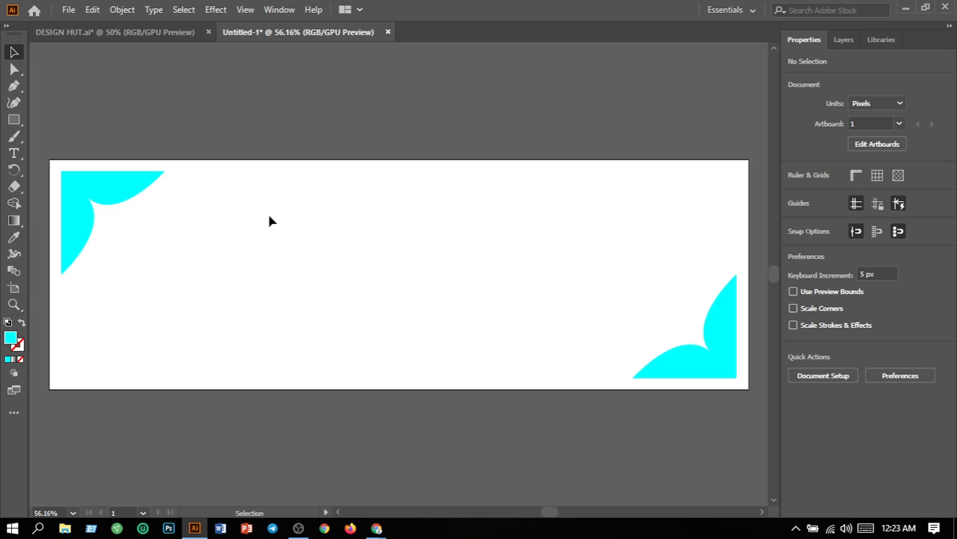
Add a point text reading "Topic" near the upper middle of the banner
click(14, 153)
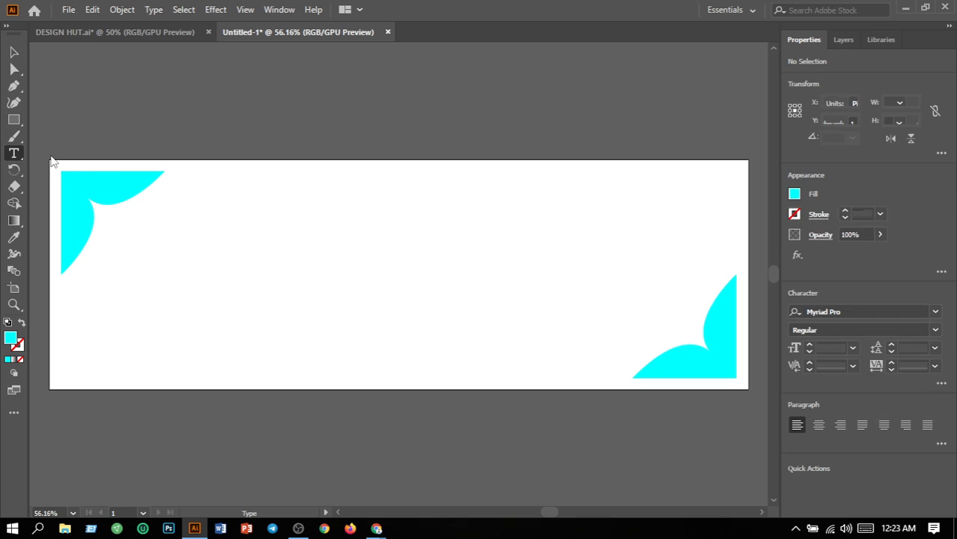
click(364, 202)
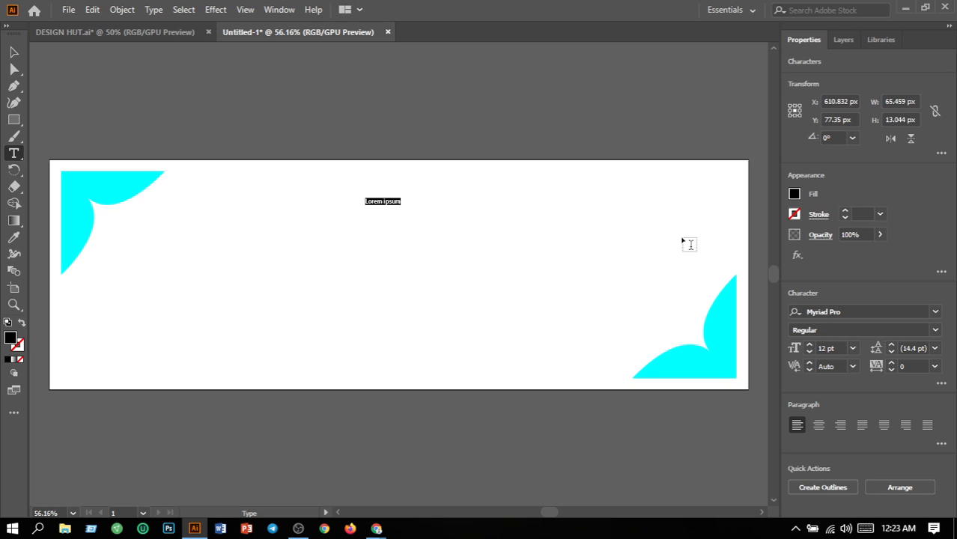
text(Topic)
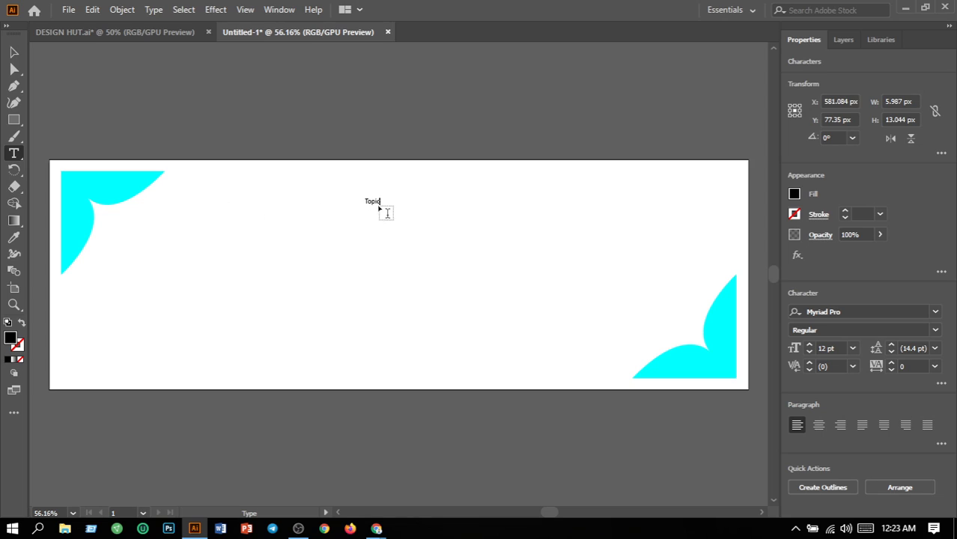
Format the "Topic" text in the Parchment font at 48 pt
drag(381, 203, 320, 204)
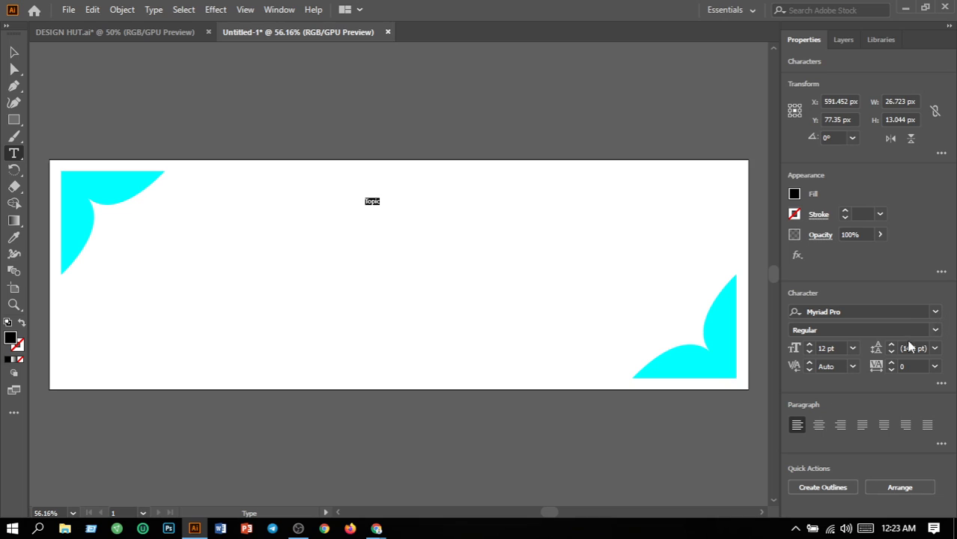
click(854, 349)
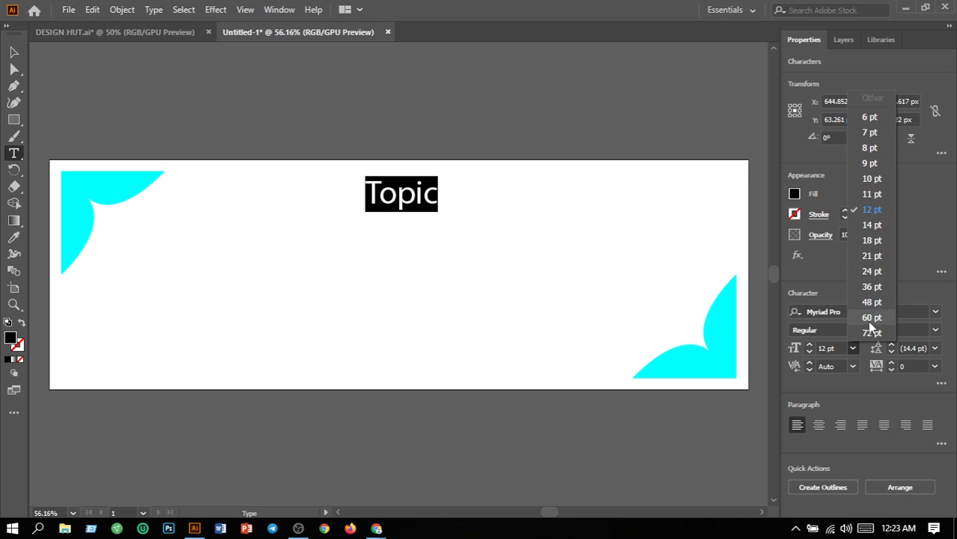
click(871, 291)
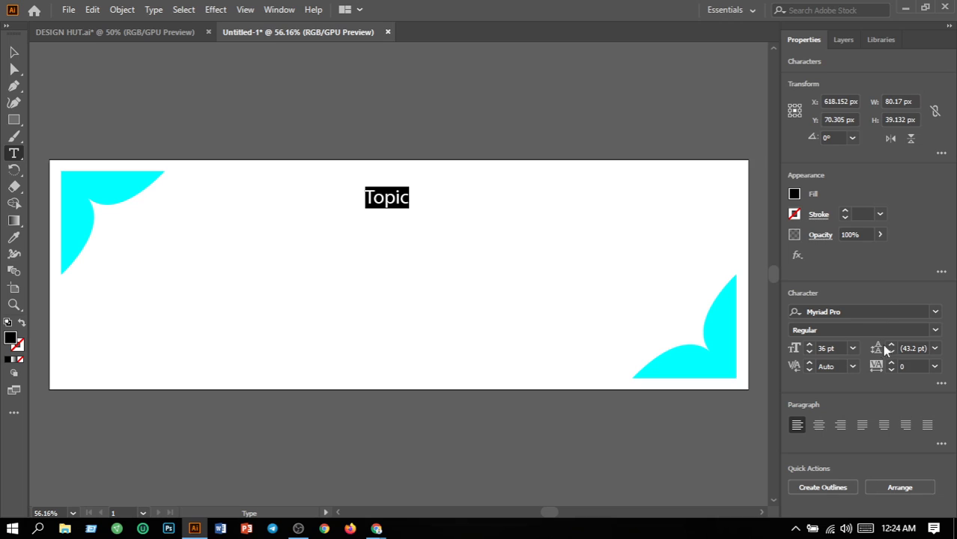
click(937, 312)
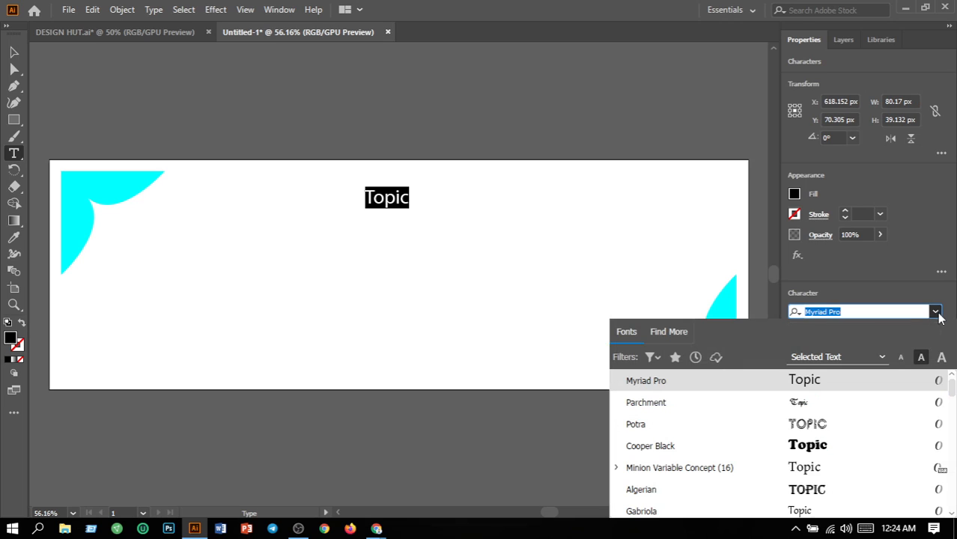
click(807, 409)
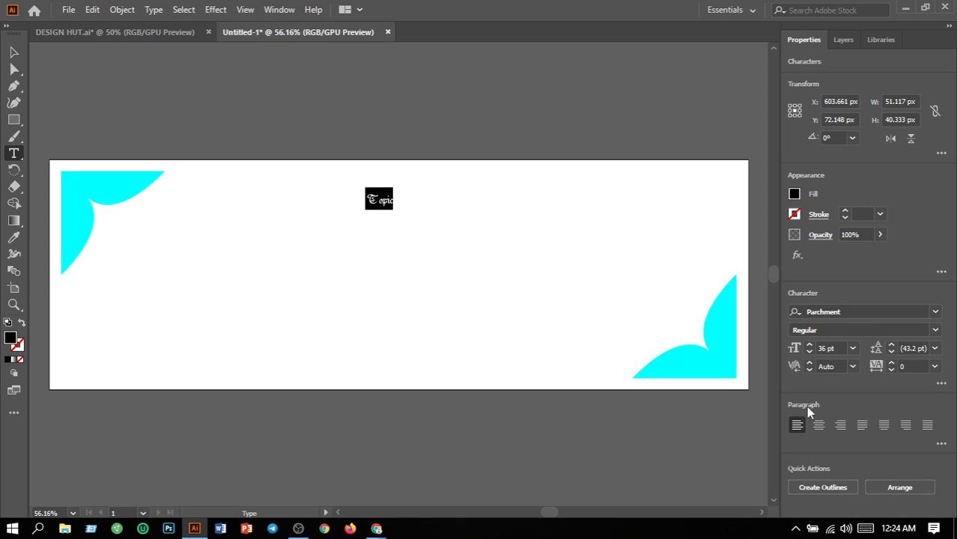
click(854, 347)
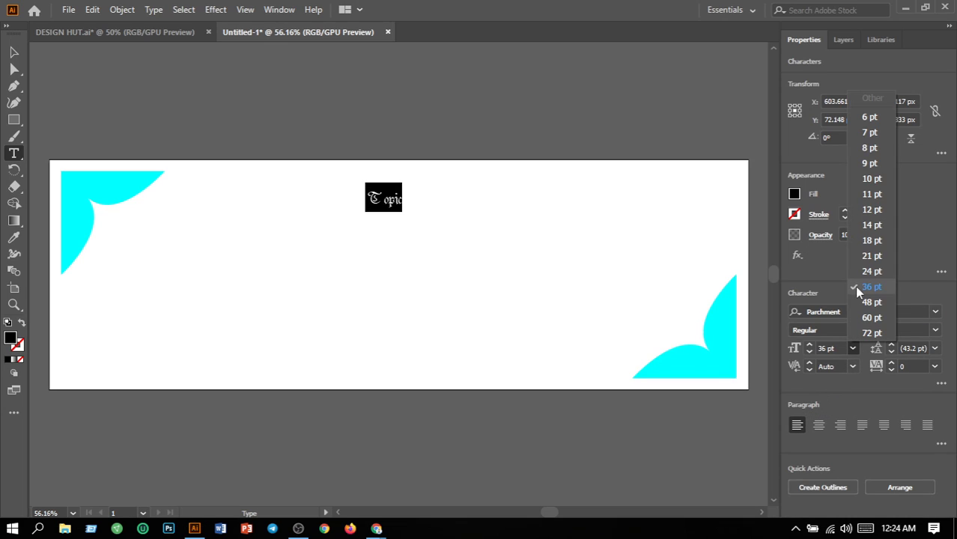
click(872, 302)
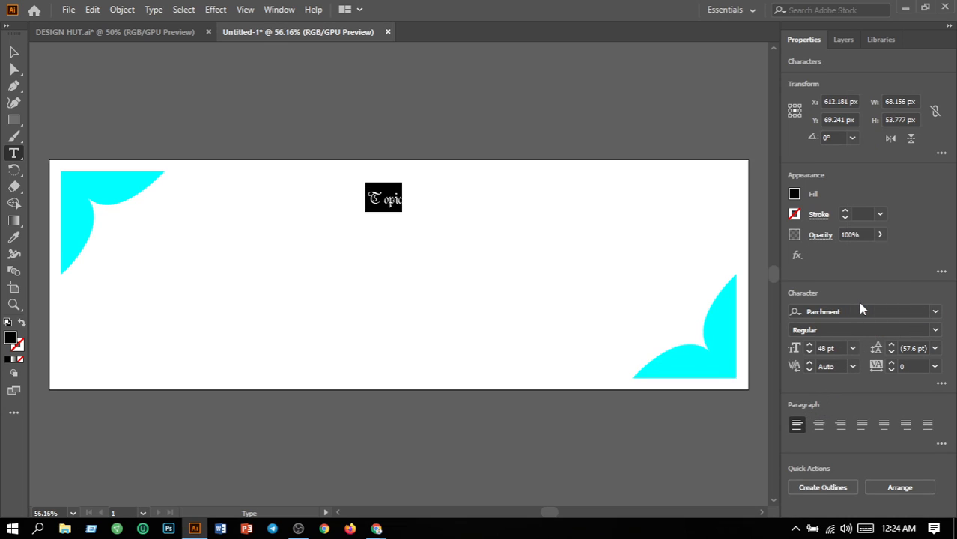
ctrl+click(461, 233)
Move the "Topic" heading slightly down and to the right, closer to the banner's horizontal centre
click(14, 53)
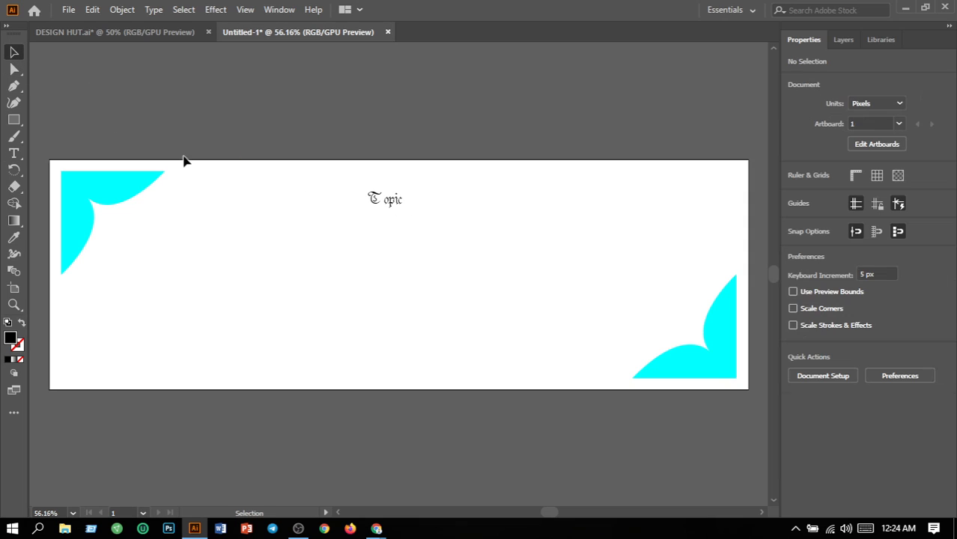
drag(393, 206, 413, 220)
click(448, 322)
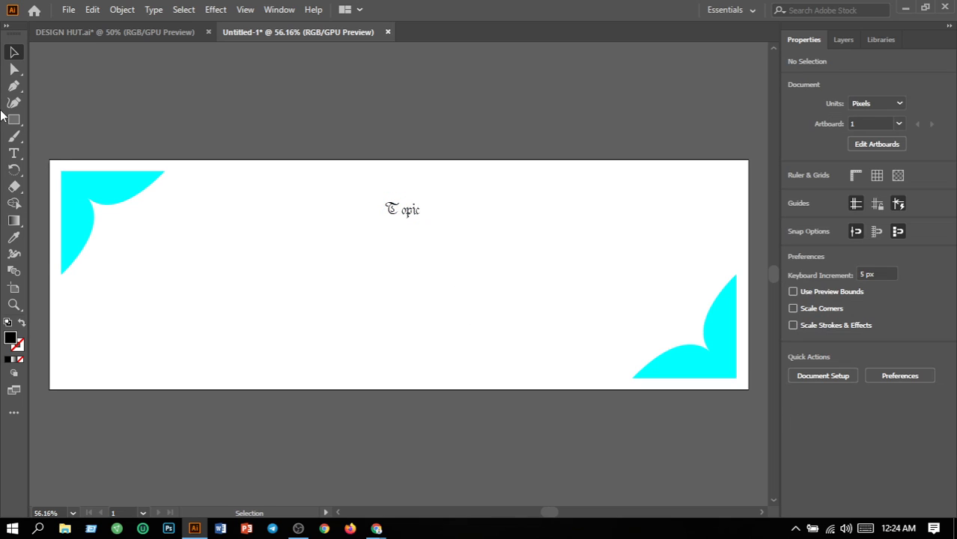
click(16, 160)
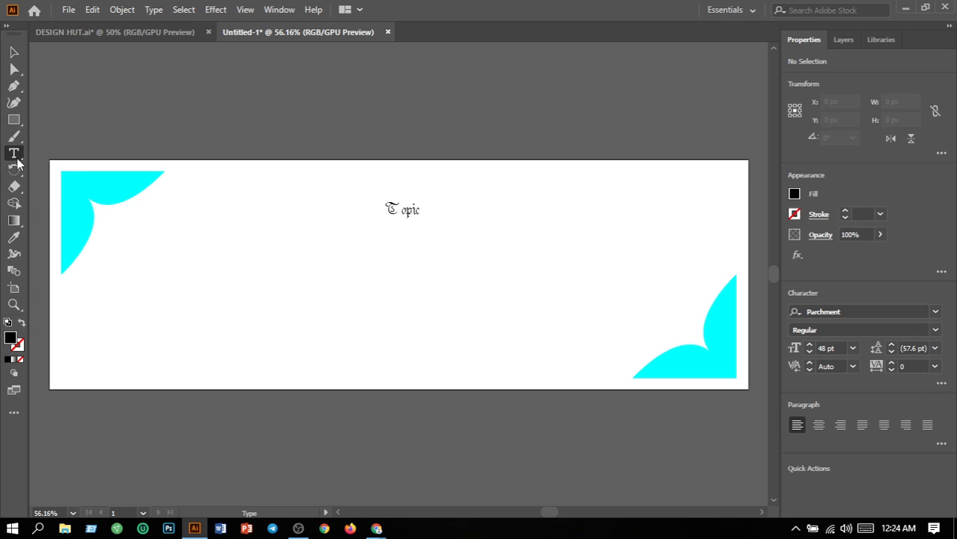
right_click(18, 160)
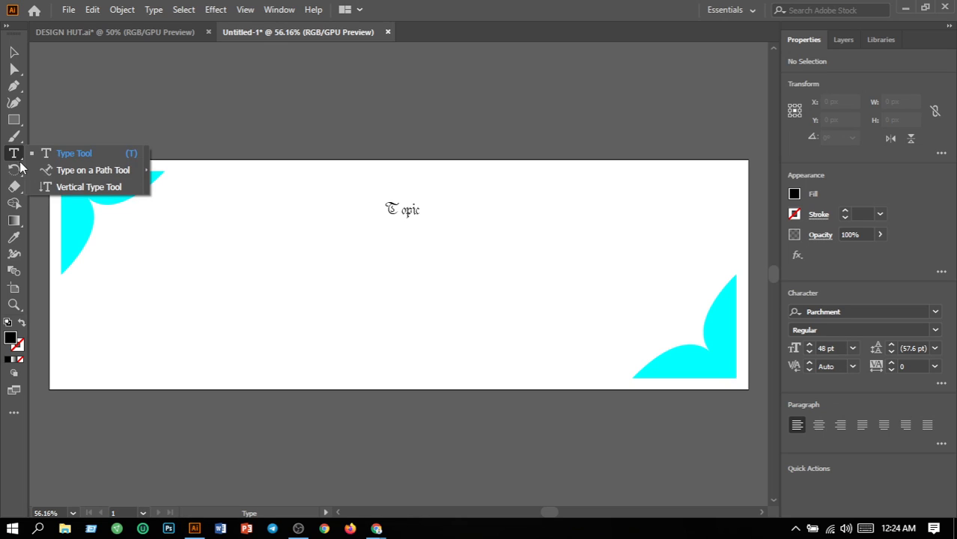
click(63, 158)
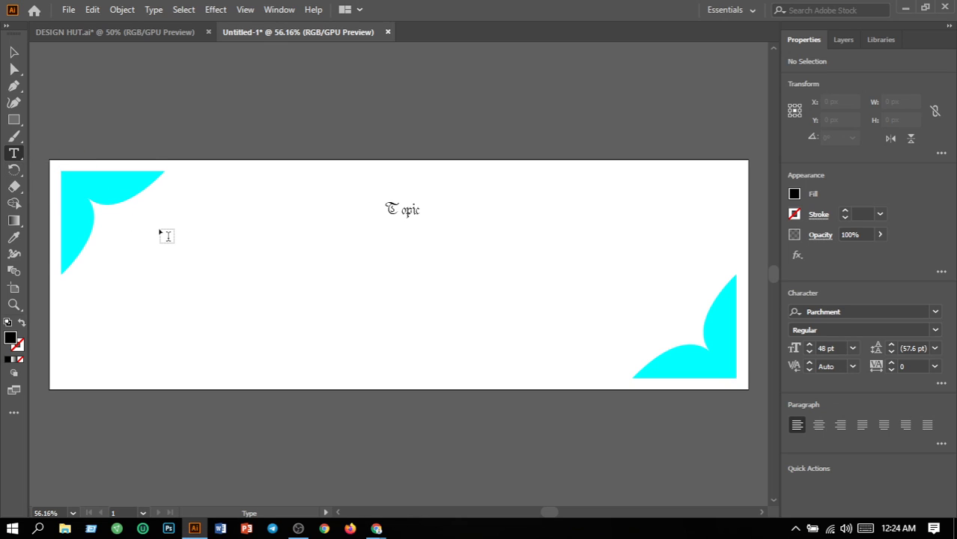
drag(159, 228, 631, 347)
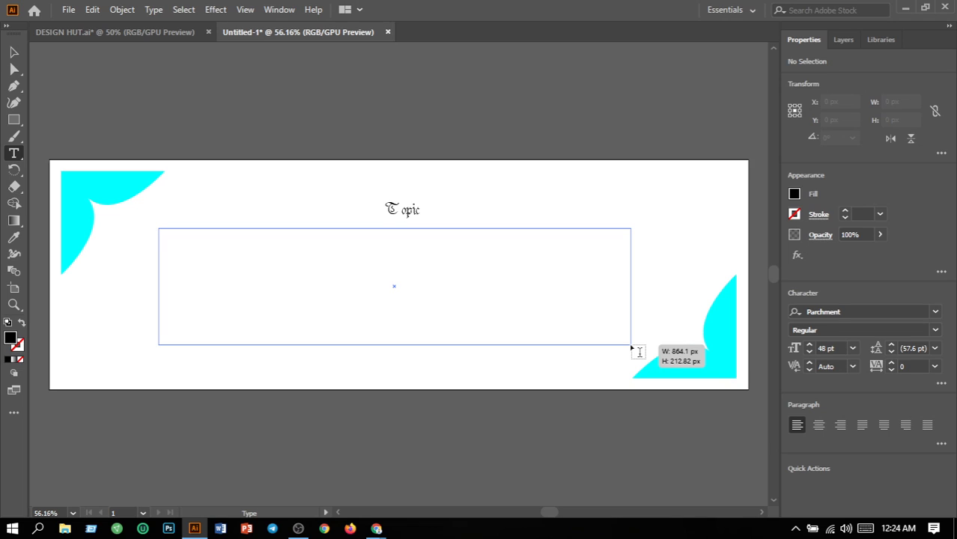
mouse_move(632, 347)
mouse_down()
mouse_move(638, 358)
mouse_move(635, 347)
mouse_up()
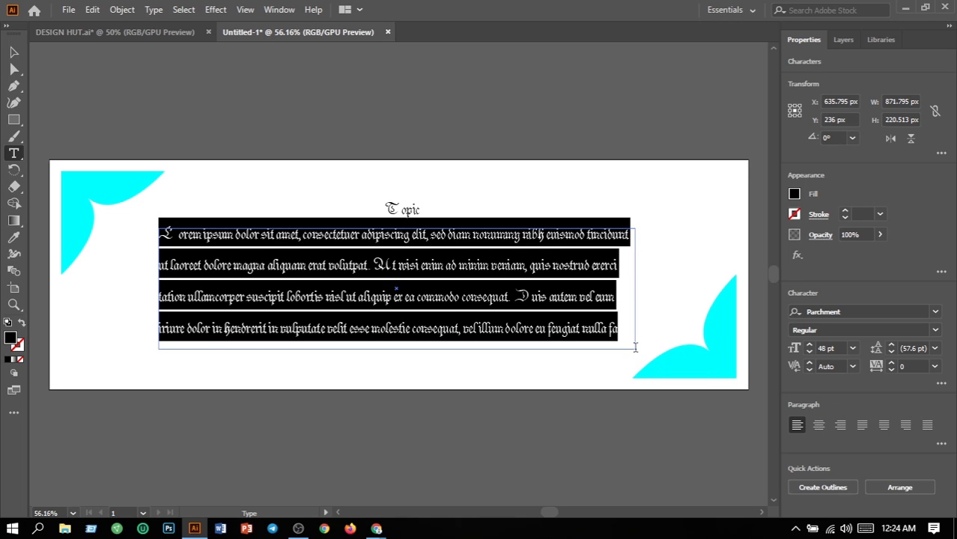
key(BackSpace)
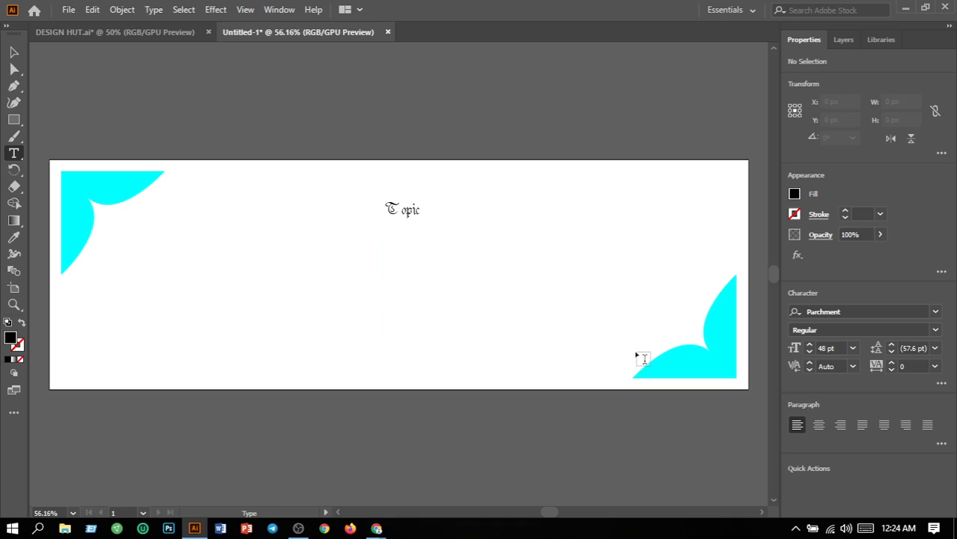
Create a 14 pt area text block of placeholder text below the heading, about 860 px wide and 237 px high
click(853, 349)
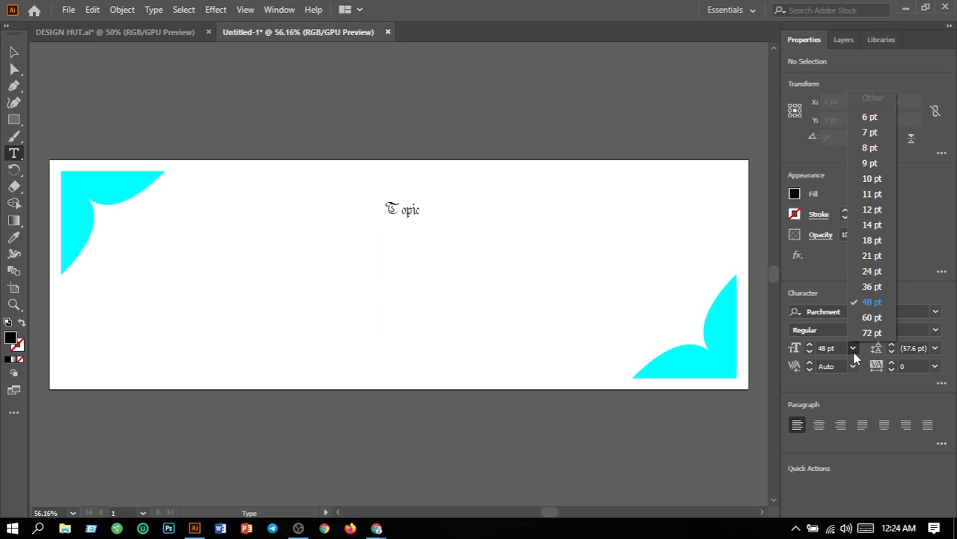
click(872, 225)
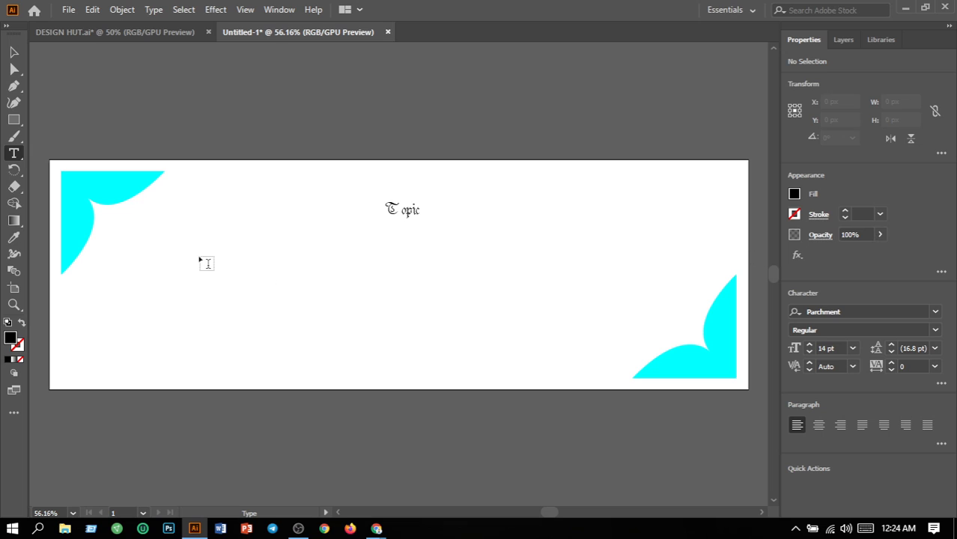
drag(163, 235, 634, 367)
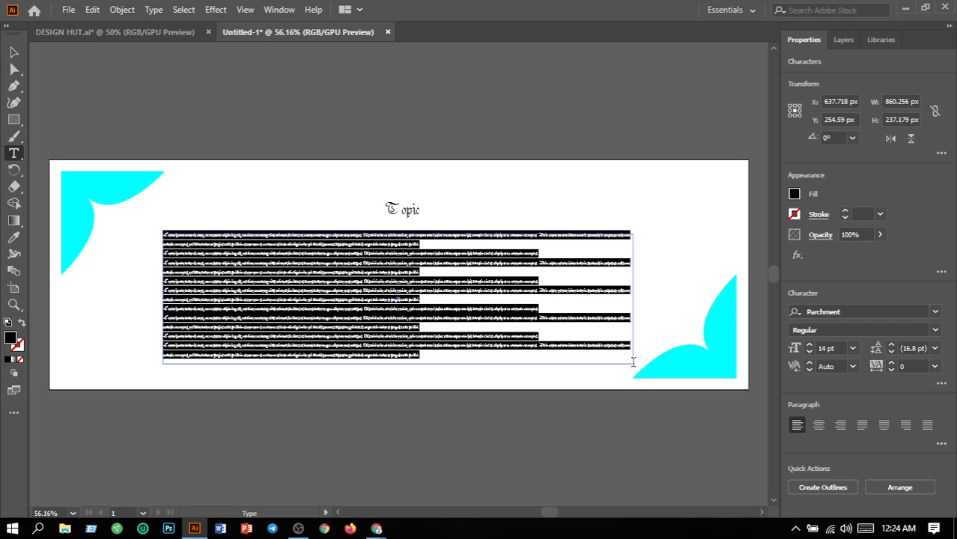
Centre-align the placeholder paragraph text and set its font to Cooper Black
click(819, 424)
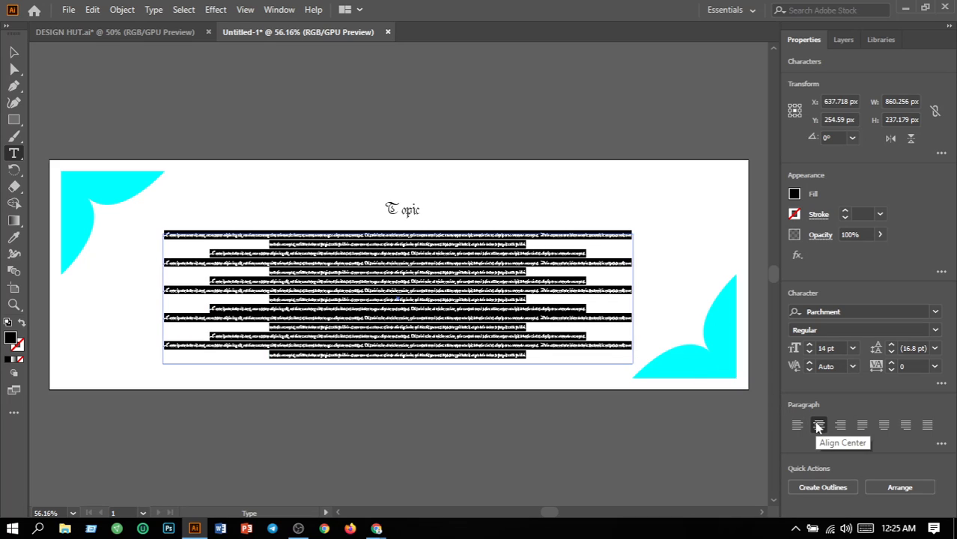
click(934, 311)
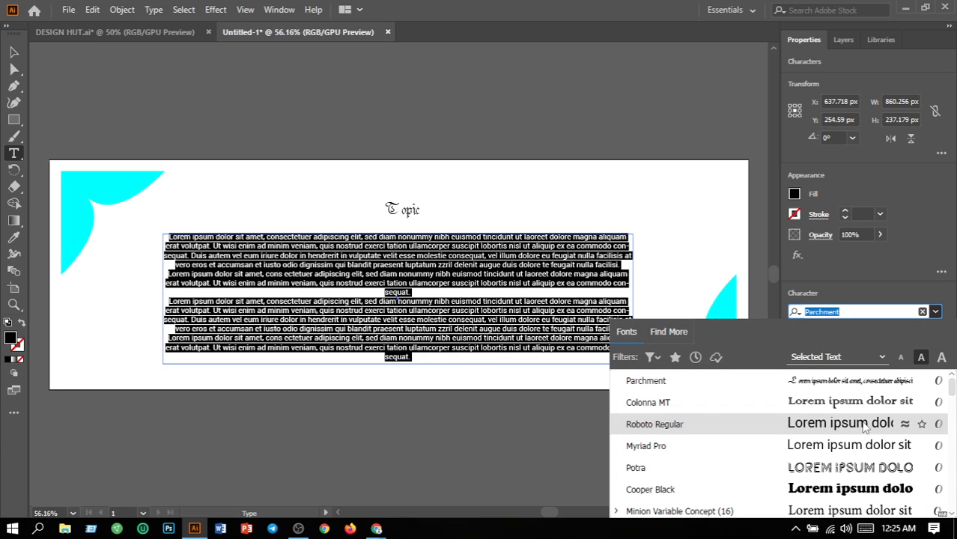
click(840, 496)
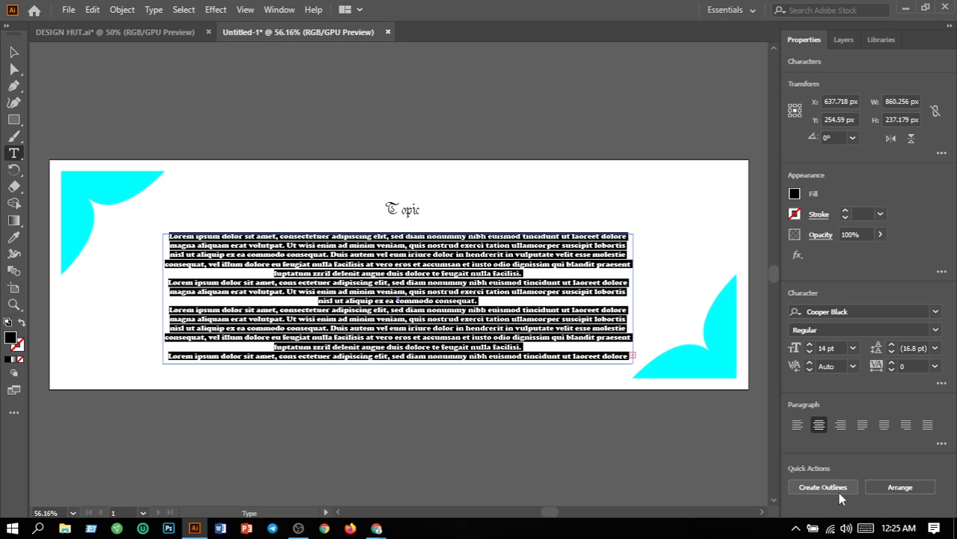
key(ctrl+shift+a)
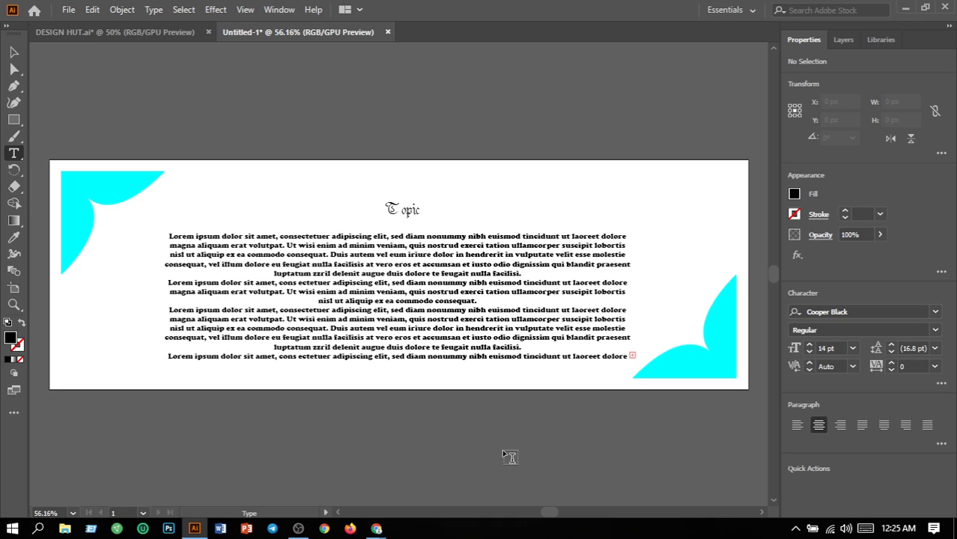
mouse_move(298, 528)
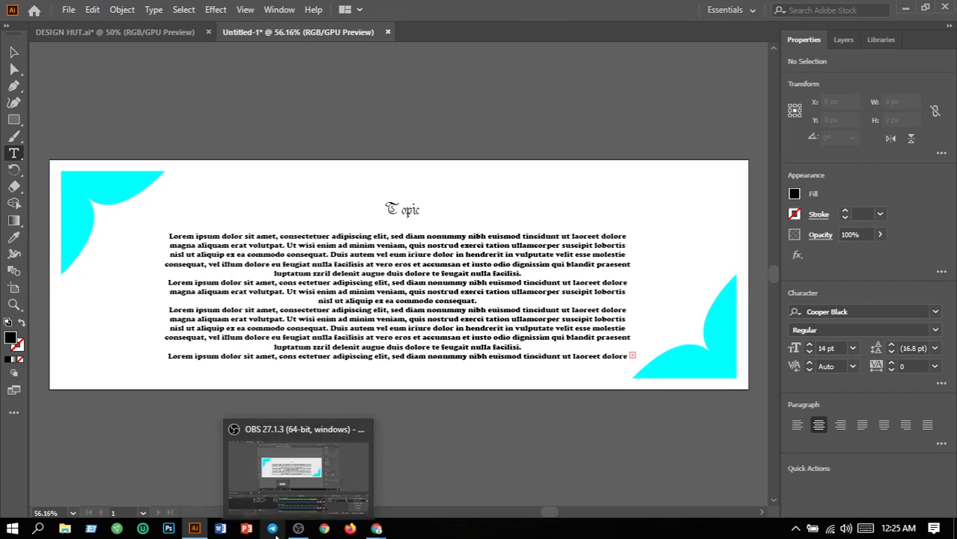
click(301, 529)
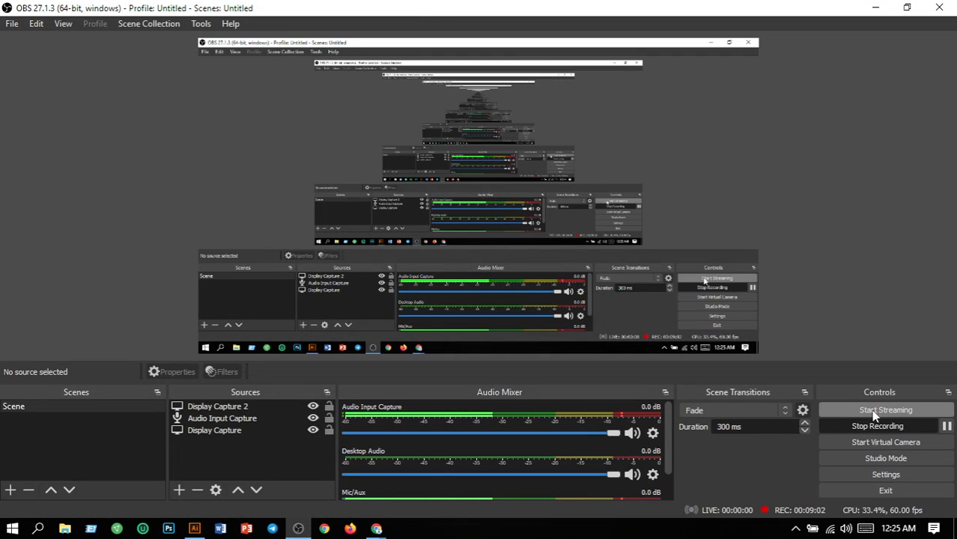